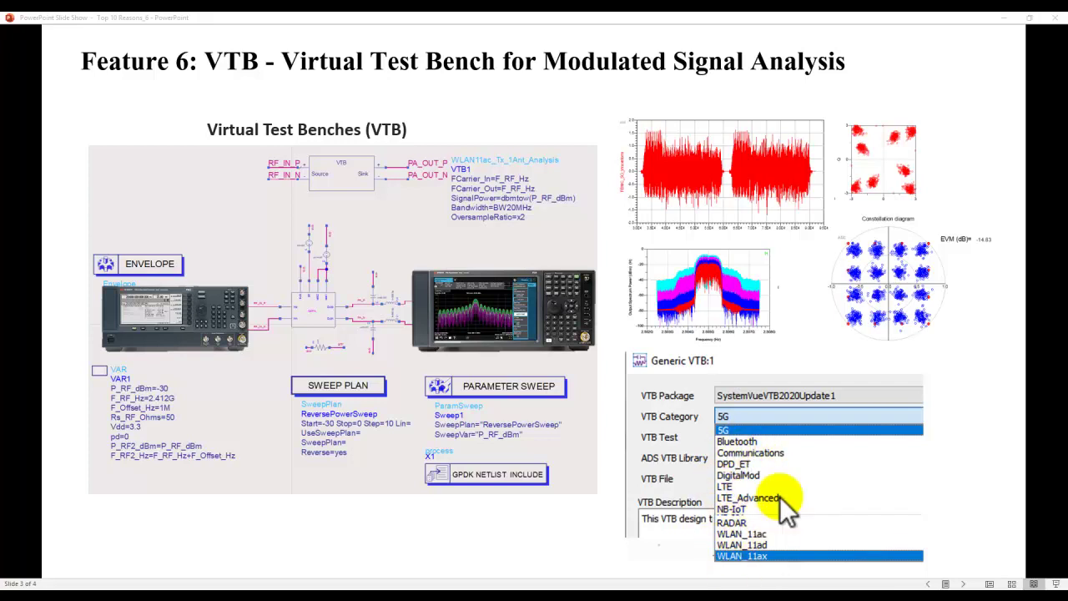
Advance the slideshow to slide 4, 'Optional: PathWave System Design (SystemVue)'.
click(631, 402)
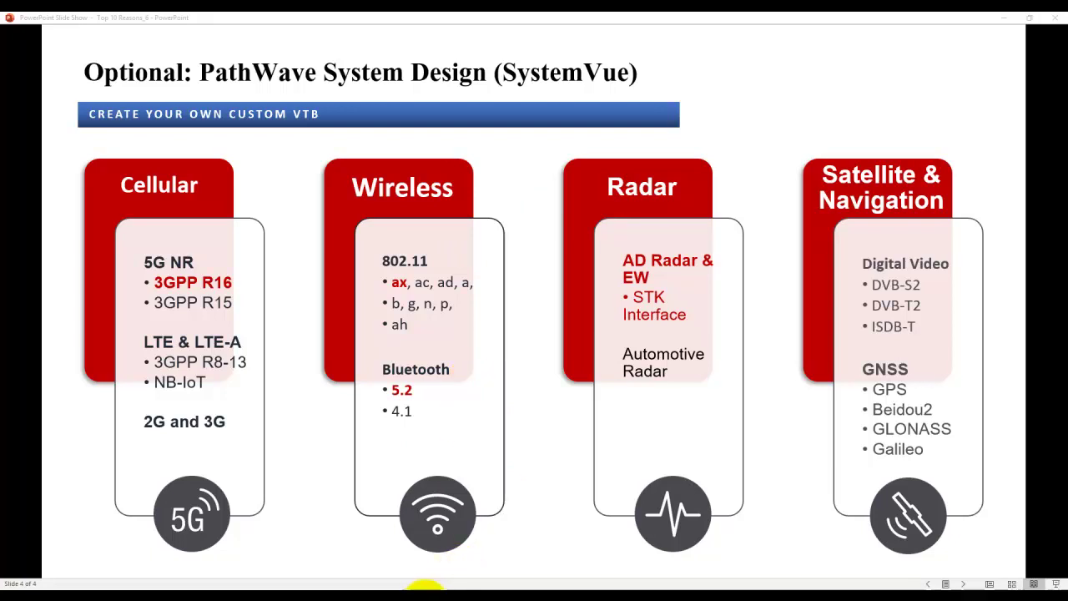
Create the new empty schematic cell_1 in the MMIC_Amp_lib library.
mouse_move(424, 585)
click(306, 572)
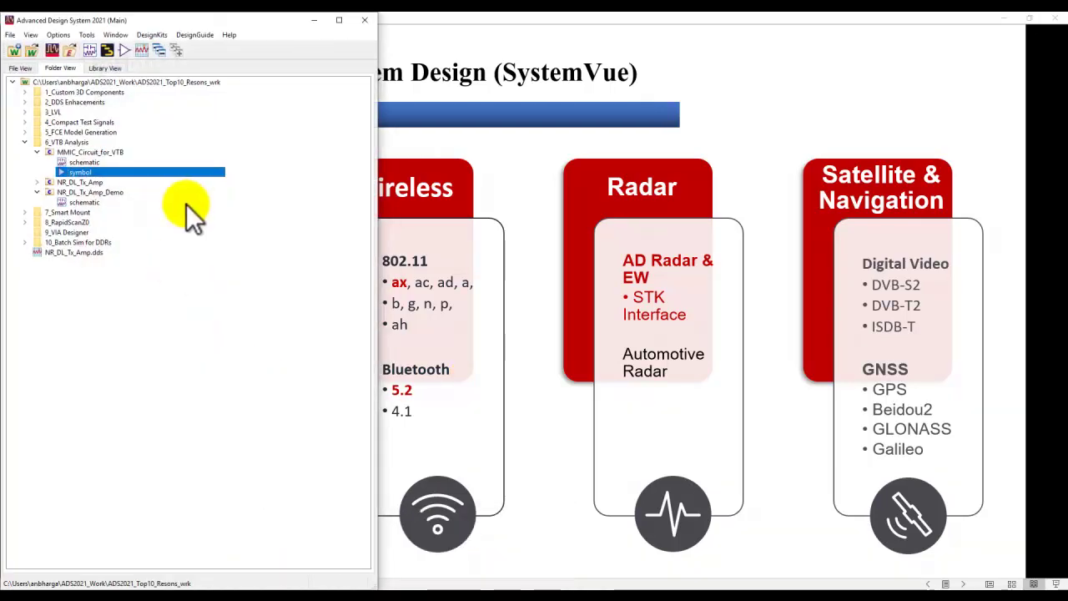
click(90, 50)
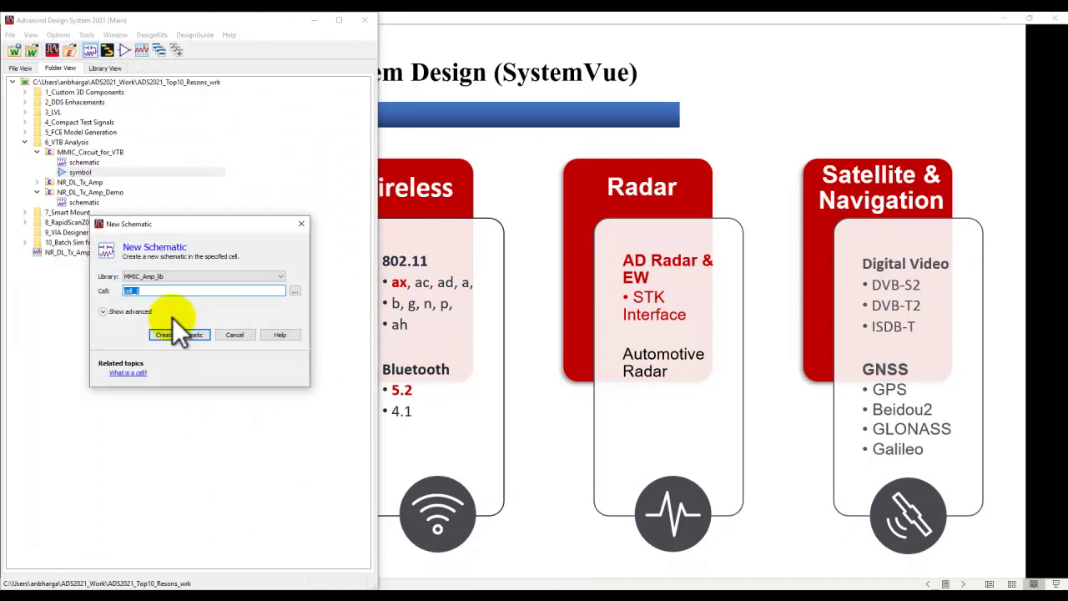
click(185, 335)
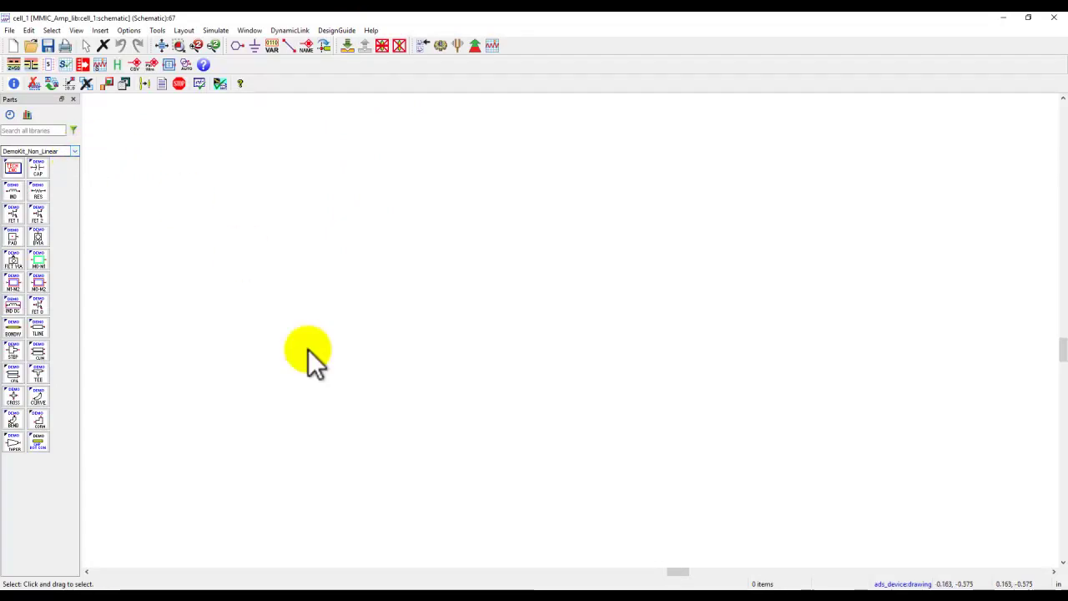
Browse the Keysight Virtual Test Bench page listing the SystemVue VTB installer downloads.
click(384, 584)
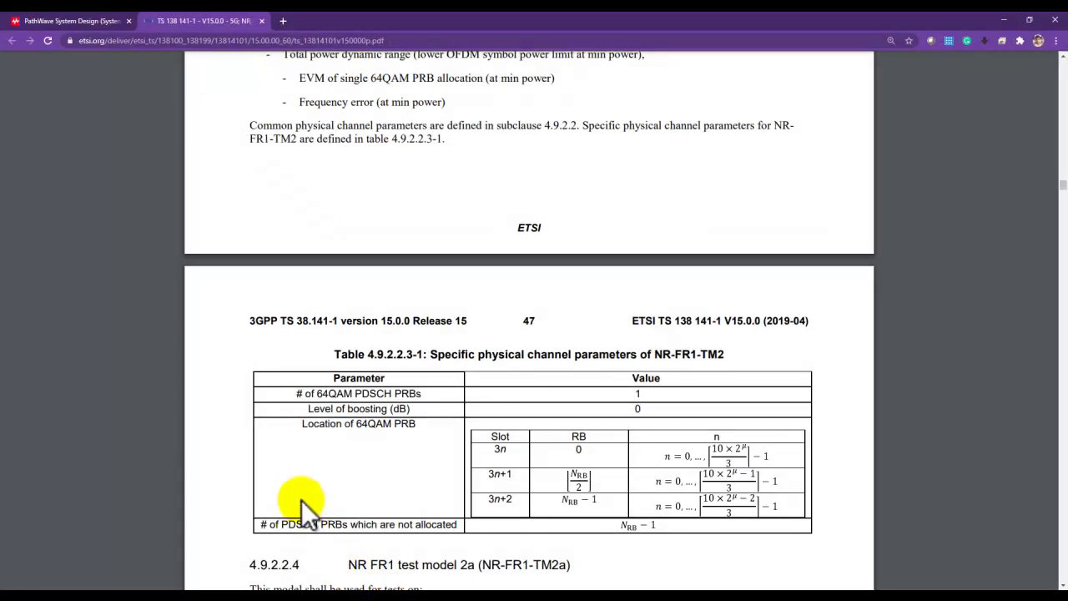
click(37, 21)
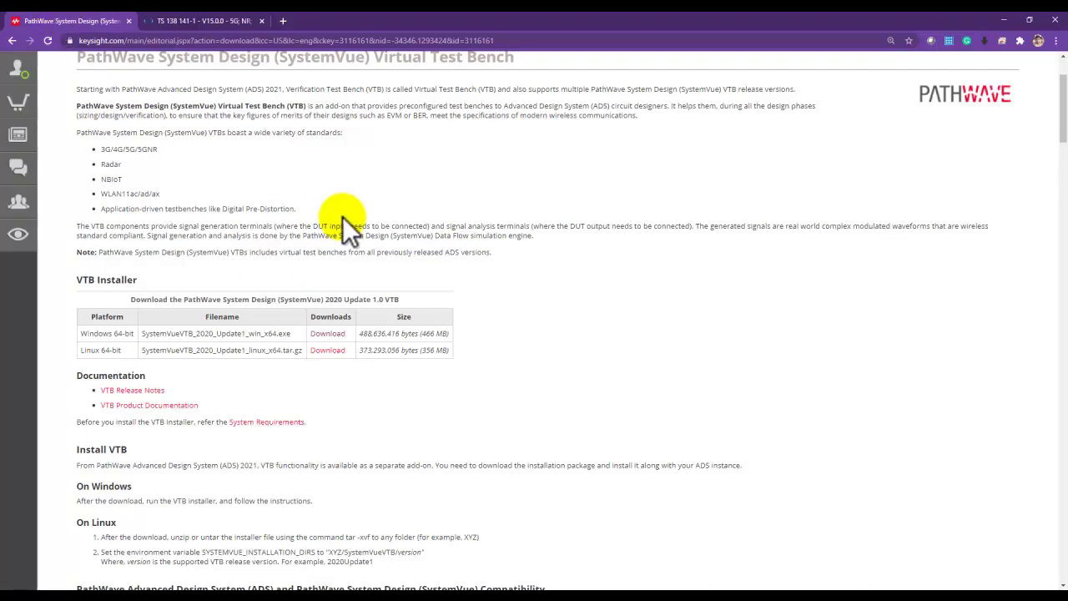
scroll(342, 216, up, 2)
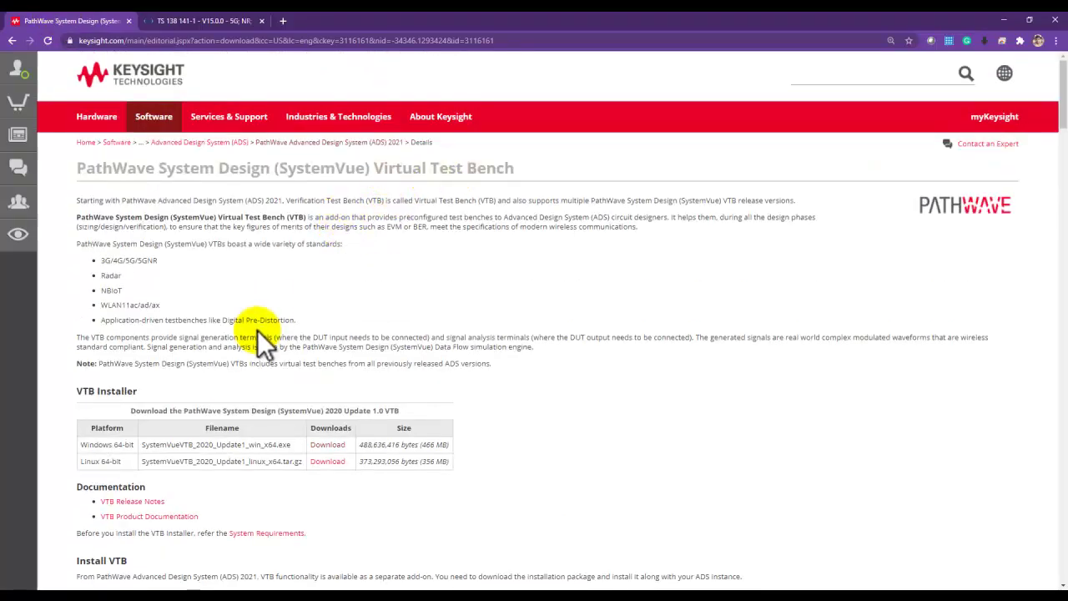
scroll(257, 329, down, 2)
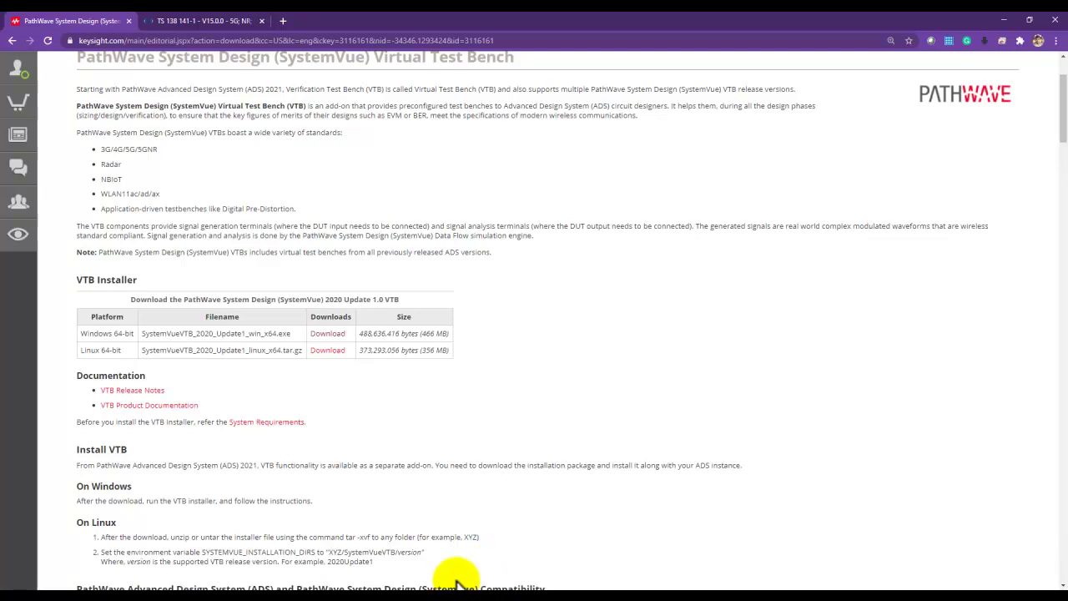
Show the Simulation-VTB component palette in the cell_1 schematic.
mouse_move(451, 576)
click(560, 563)
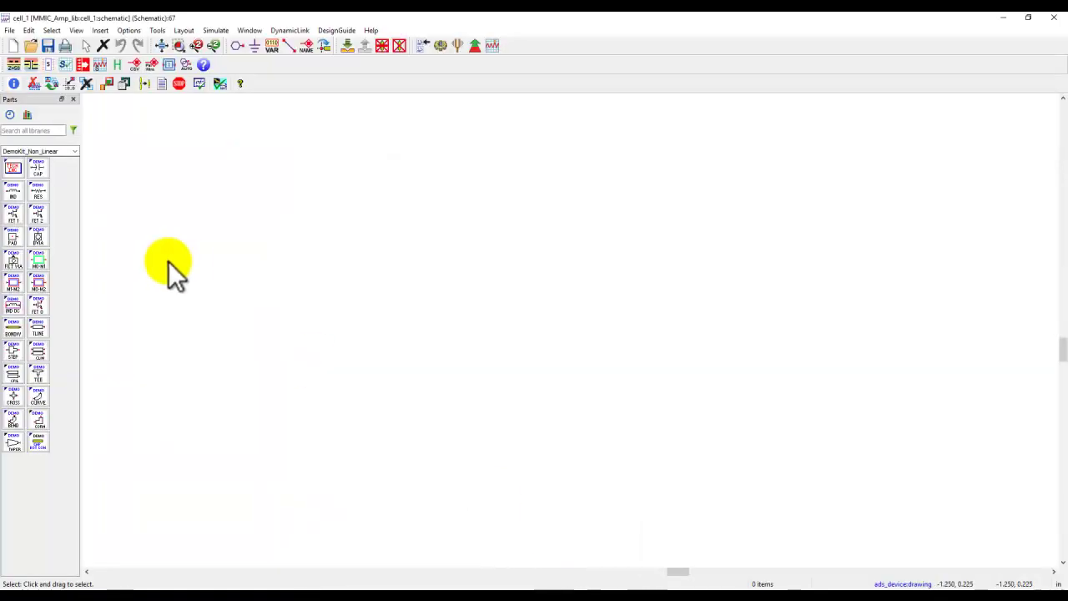
click(74, 151)
scroll(59, 239, down, 1)
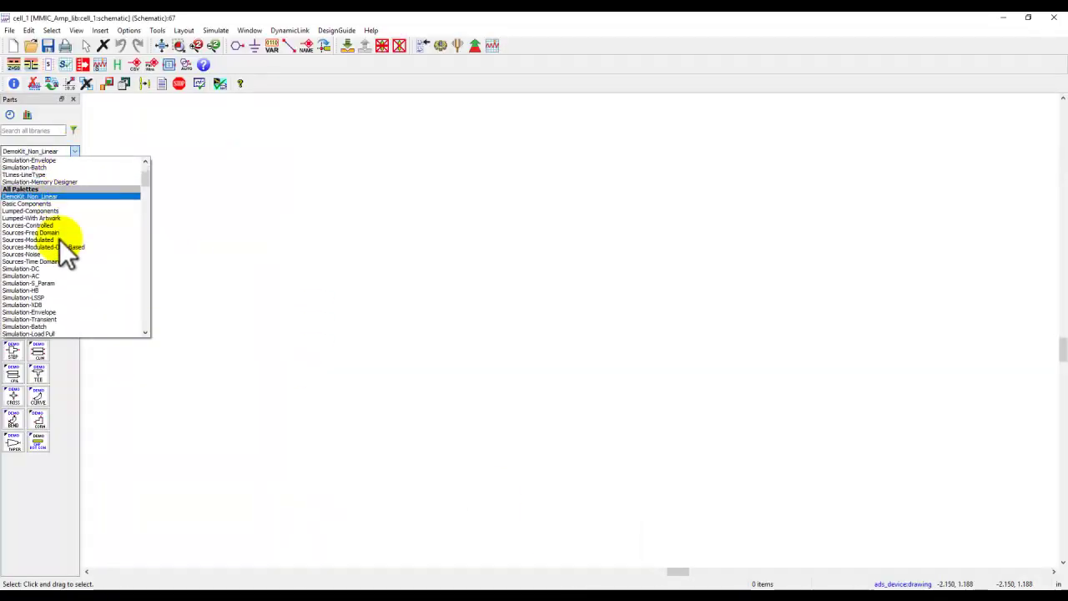
scroll(60, 240, down, 5)
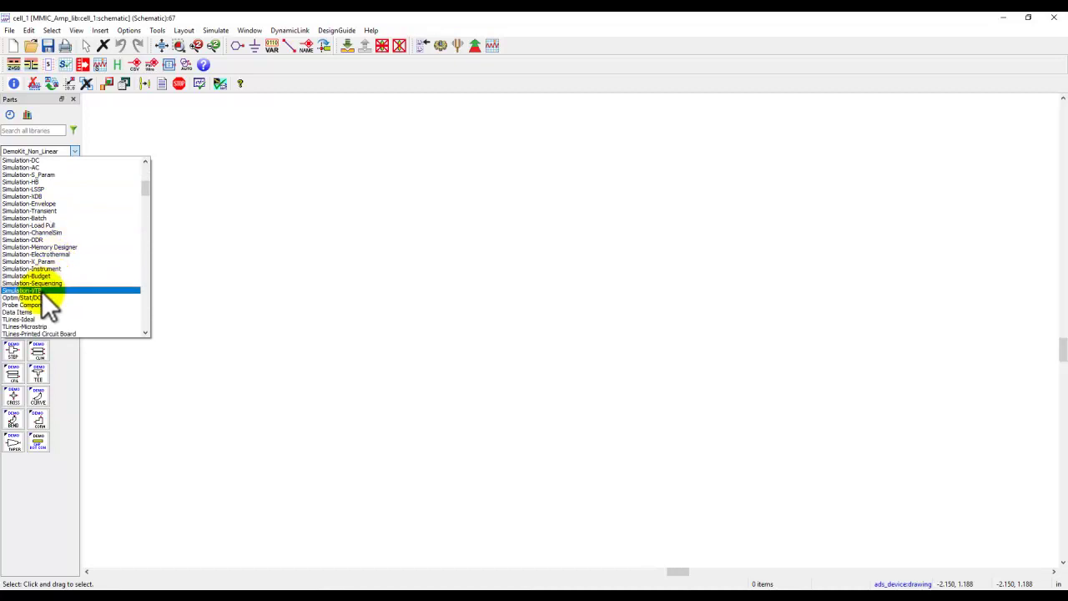
click(42, 291)
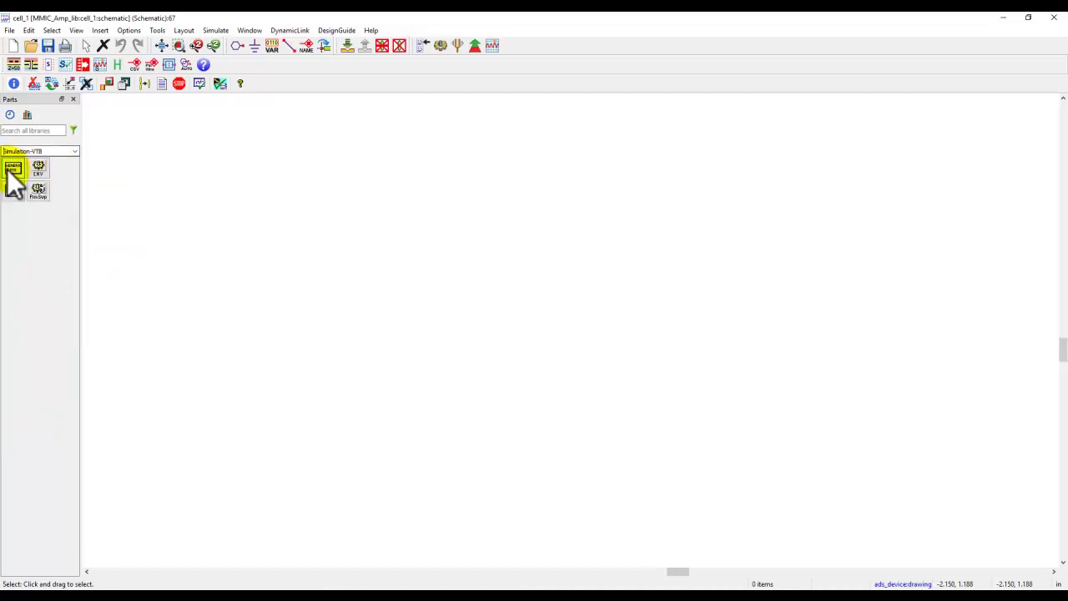
Add a Generic VTB with category 5G and test NR_DL_Tx_Analysis.
click(11, 171)
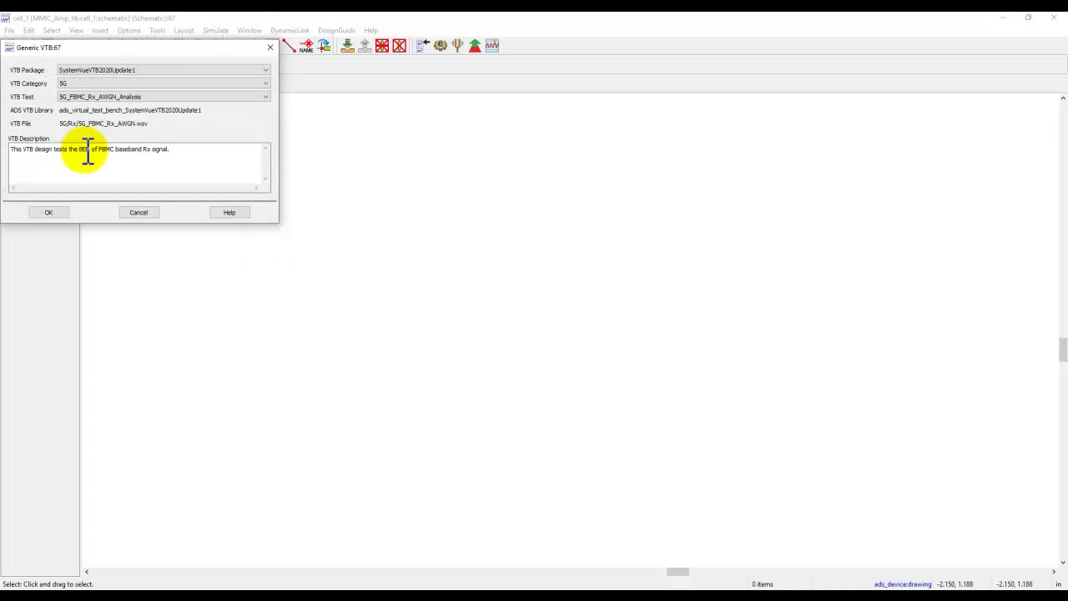
click(96, 84)
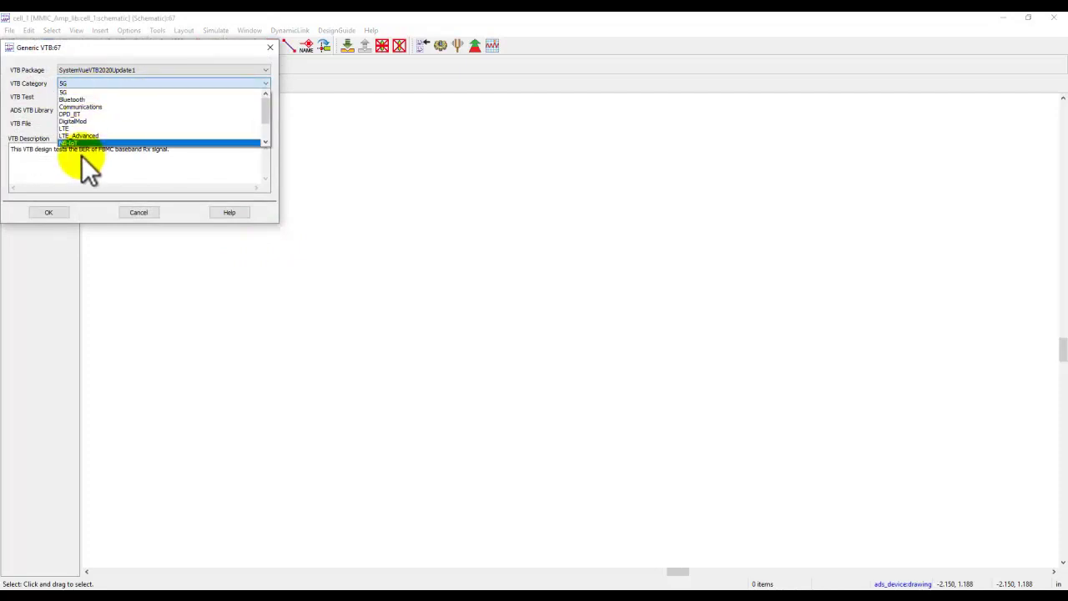
click(87, 91)
click(81, 94)
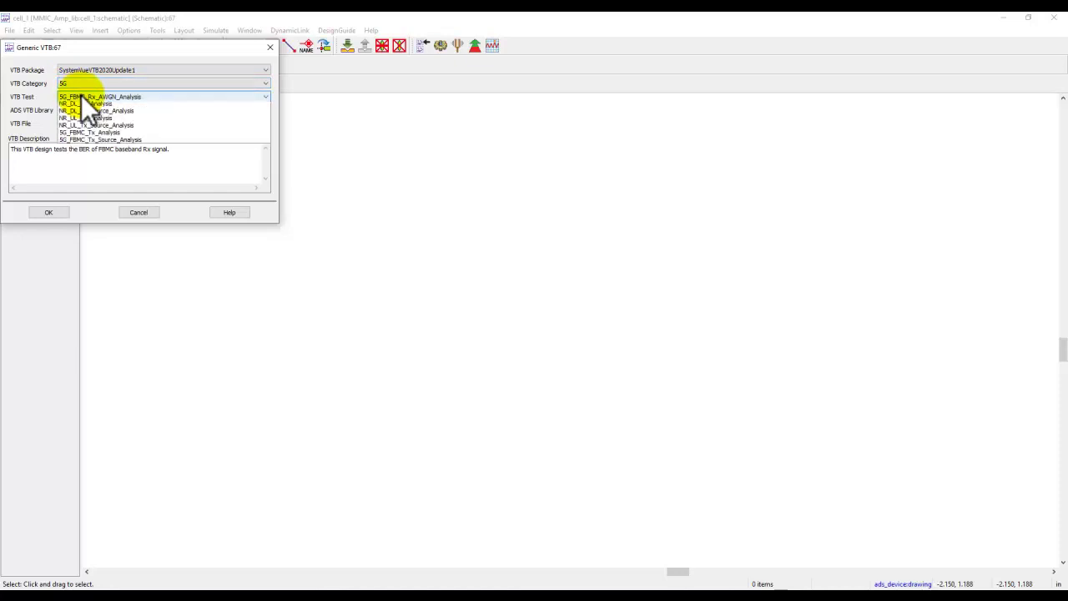
click(79, 111)
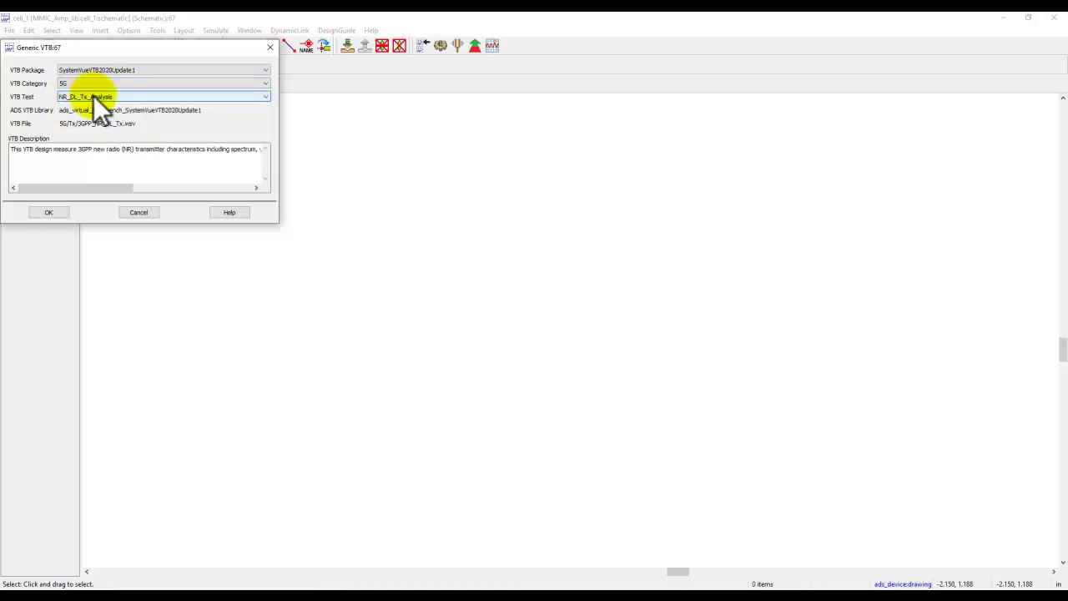
click(55, 215)
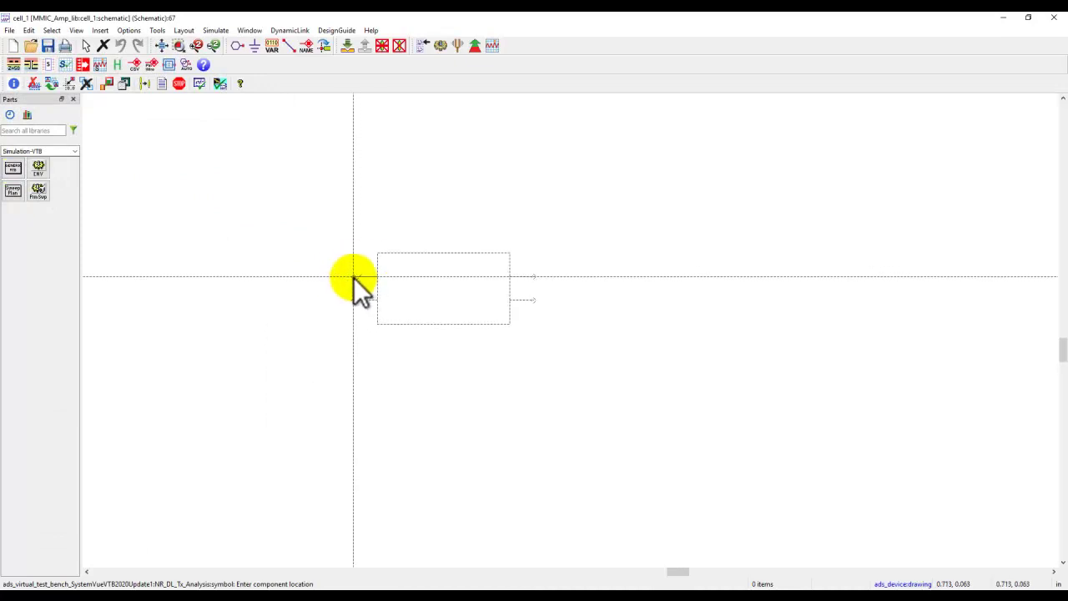
click(354, 276)
key(Escape)
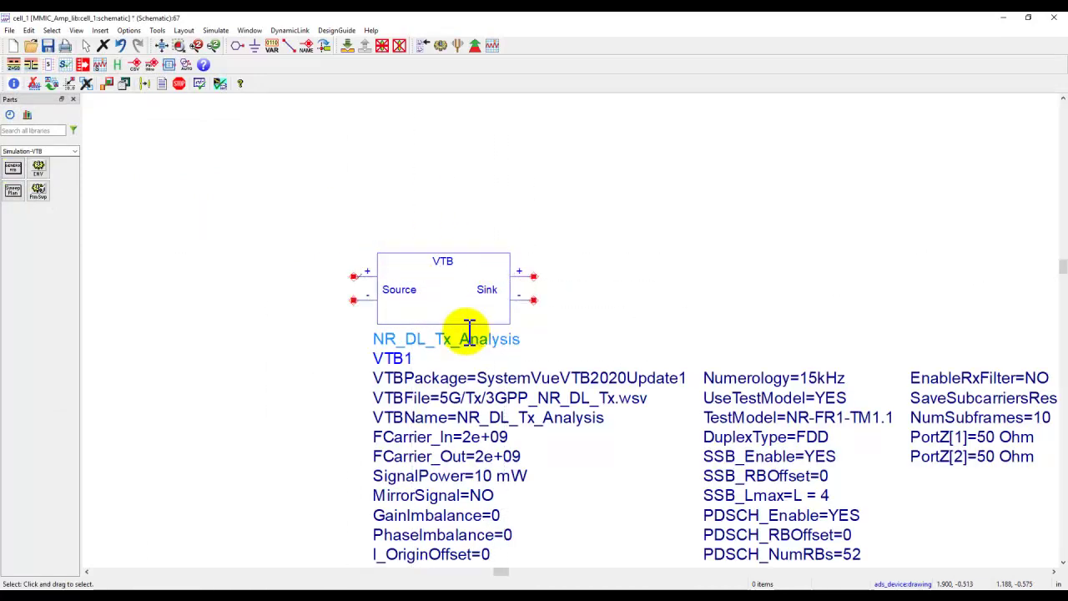
drag(539, 360, 484, 276)
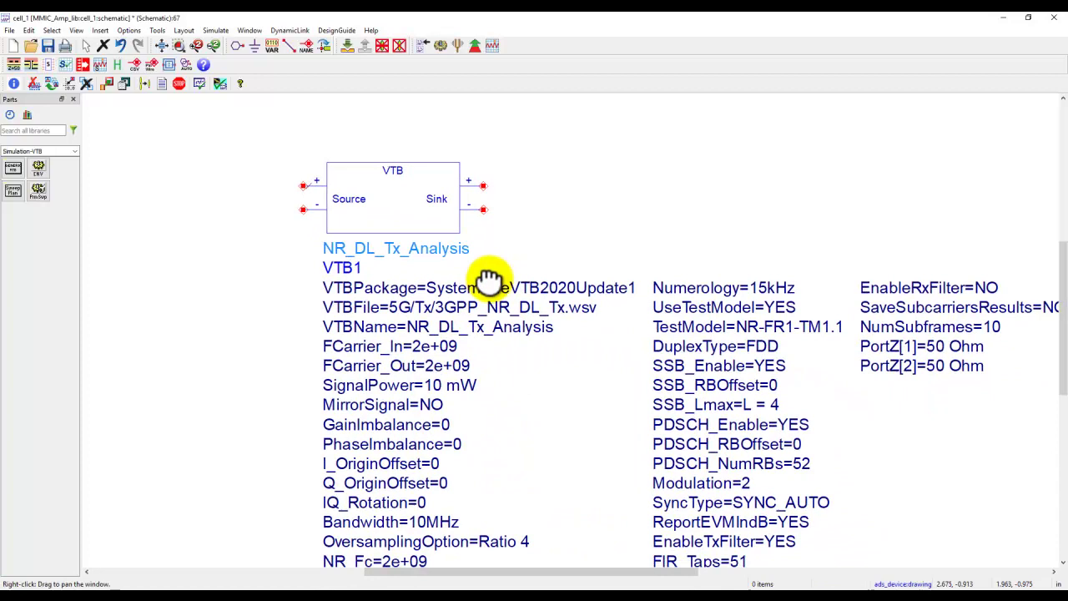
double_click(393, 205)
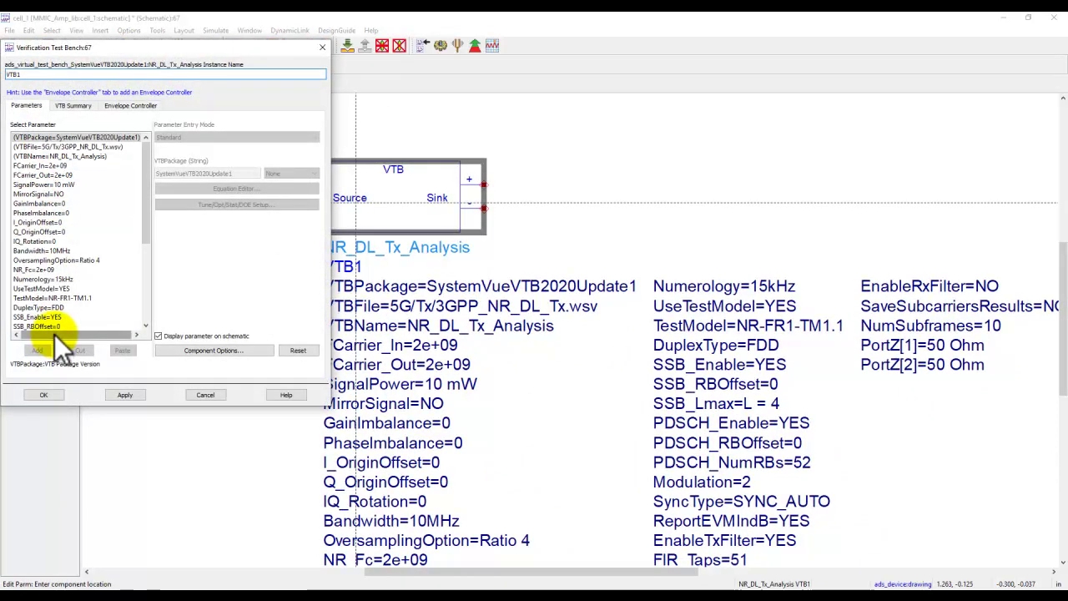
click(70, 183)
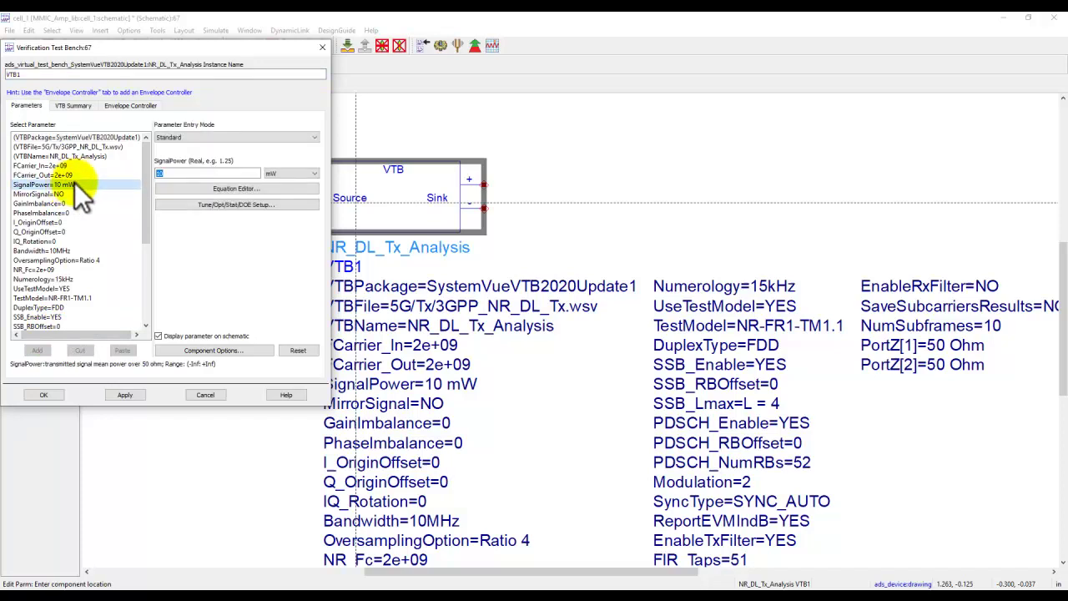
double_click(196, 173)
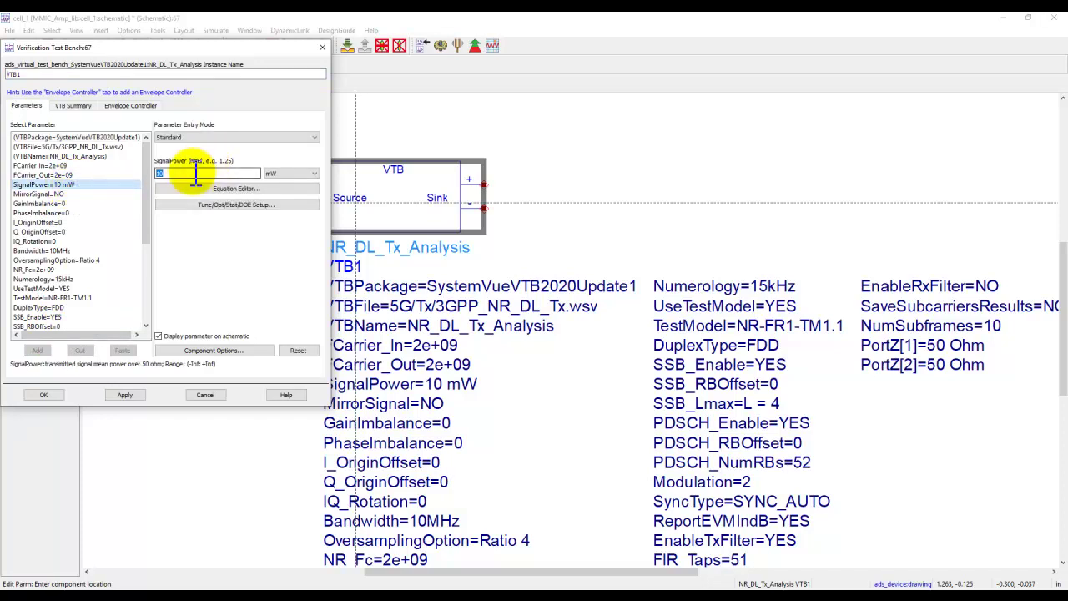
text(0)
click(271, 171)
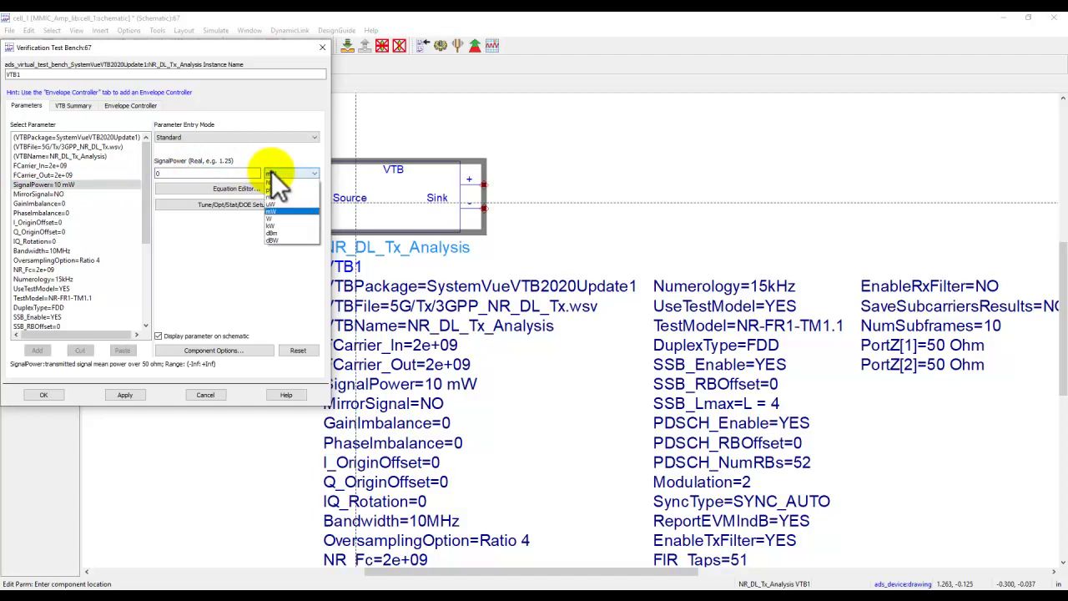
click(278, 232)
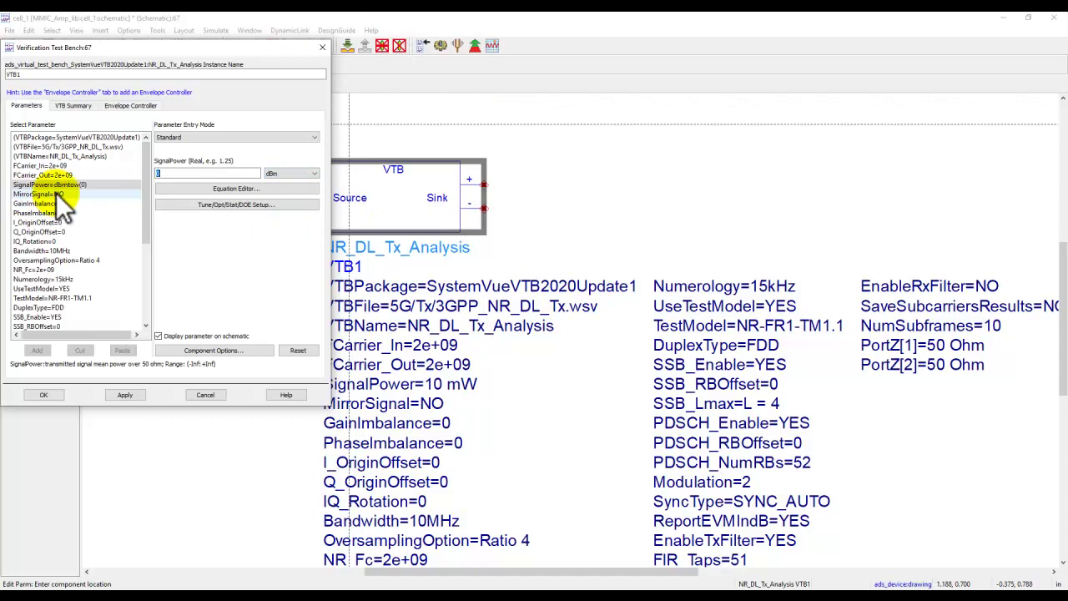
click(65, 249)
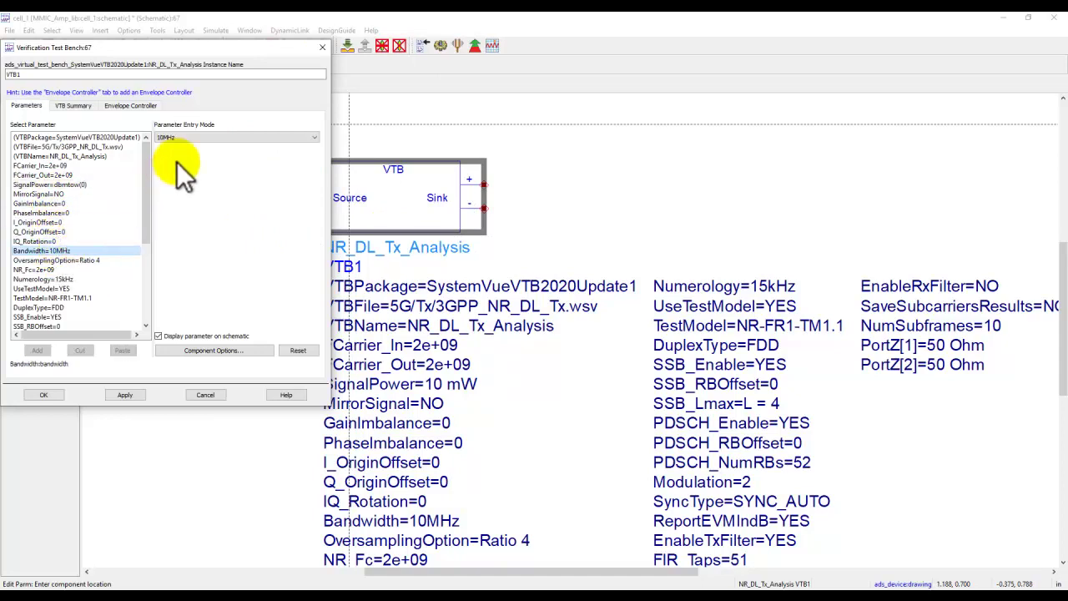
click(185, 138)
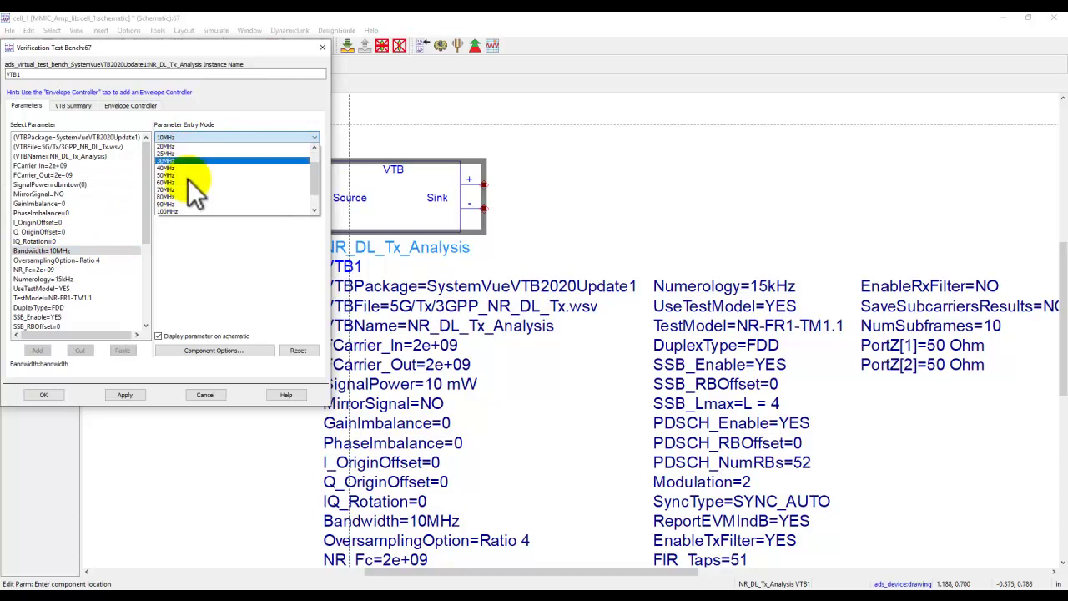
click(178, 154)
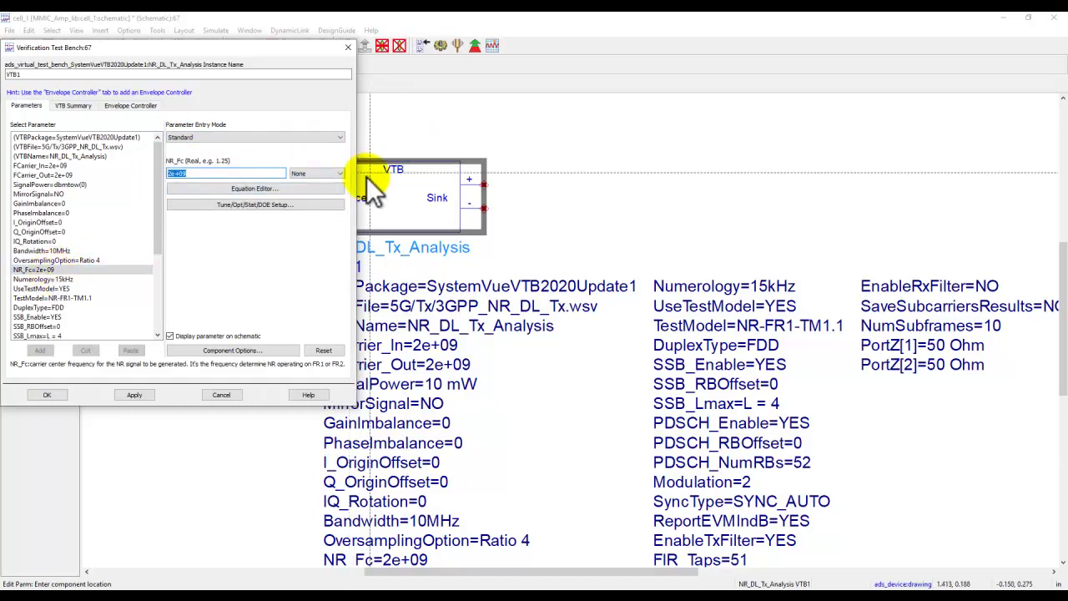
click(86, 279)
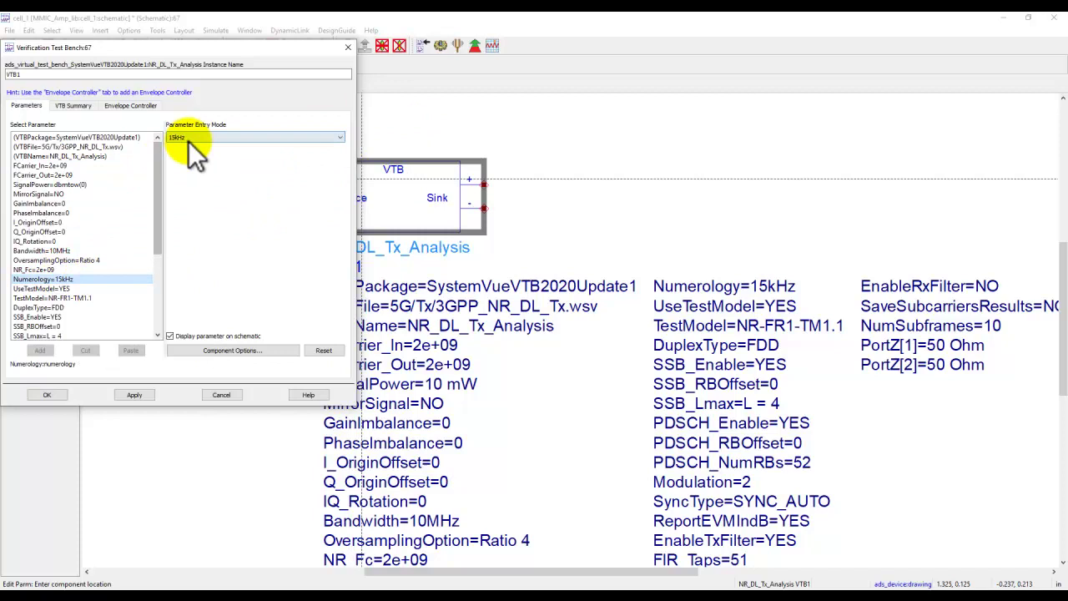
click(190, 138)
click(190, 147)
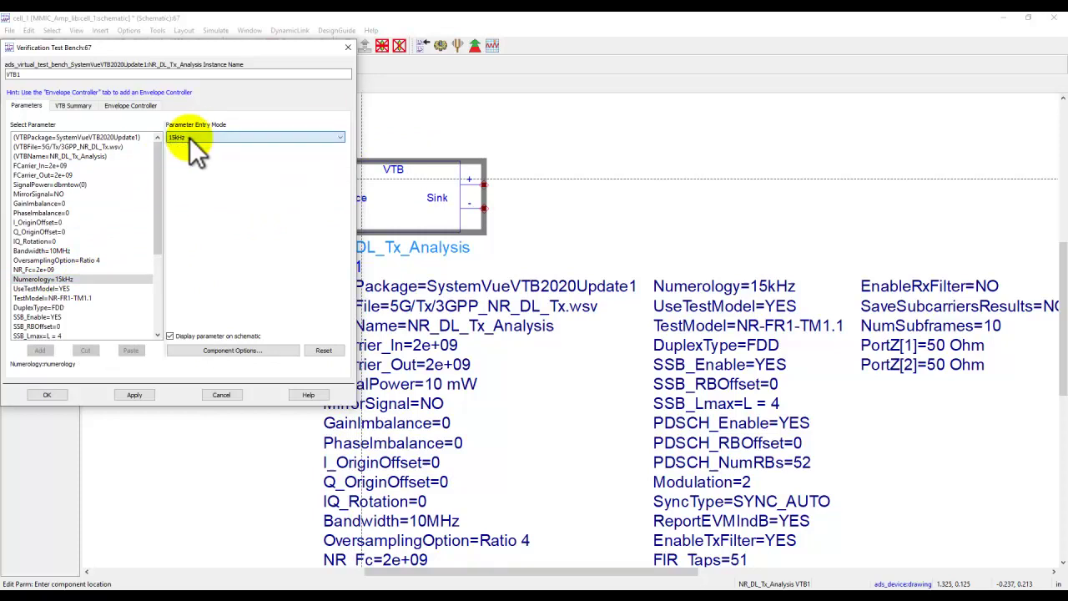
click(73, 298)
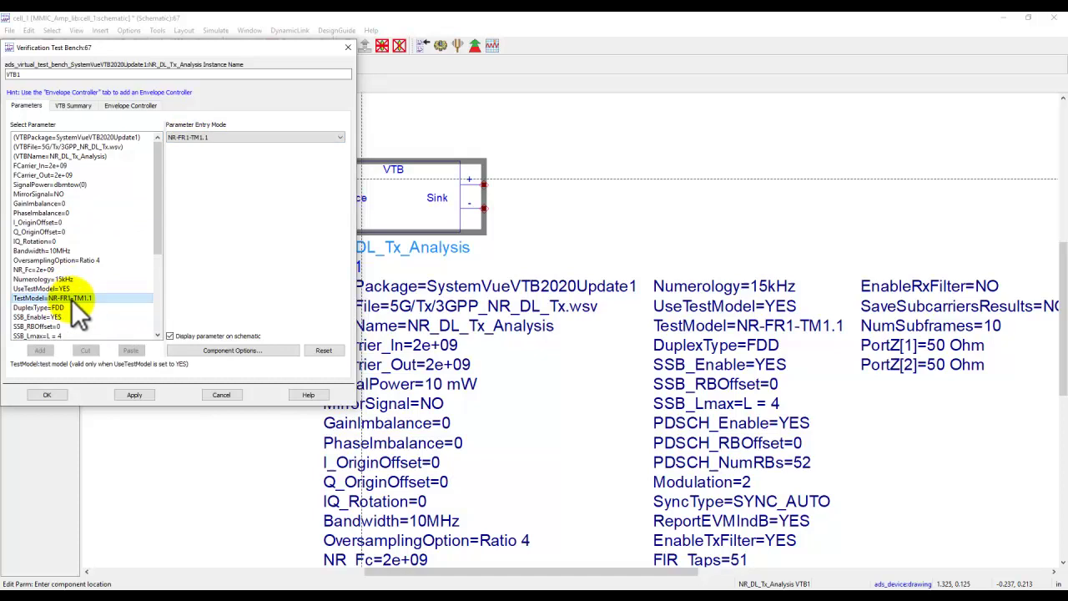
click(56, 289)
click(80, 298)
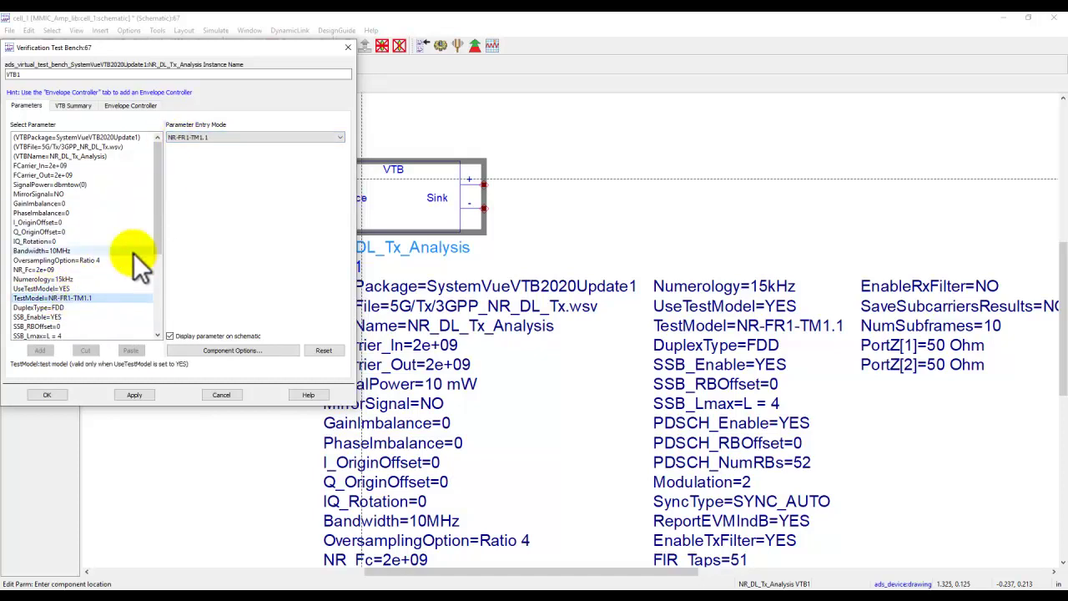
click(223, 138)
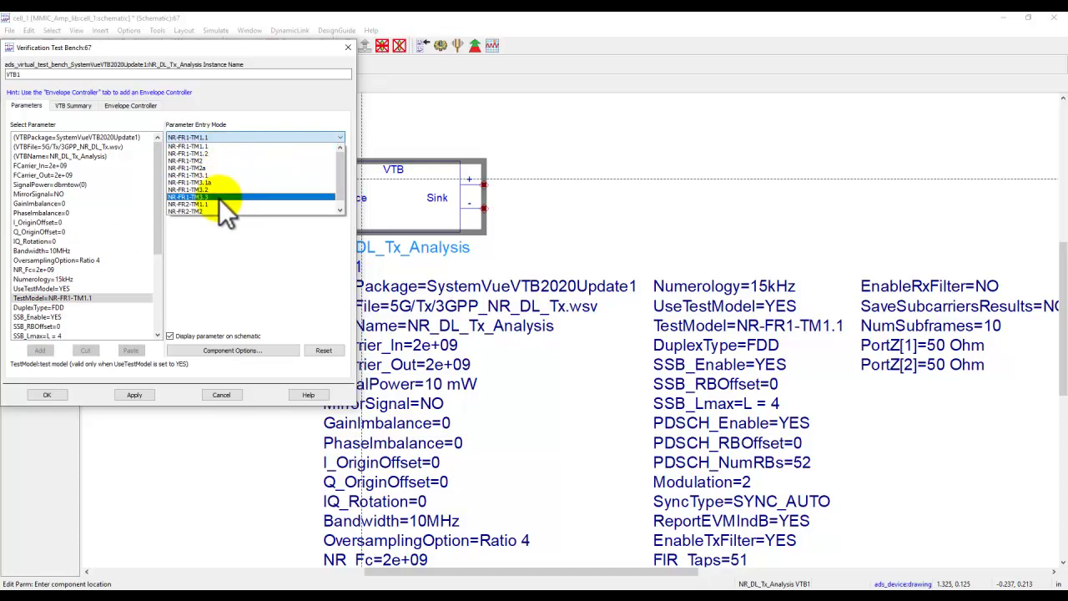
click(217, 240)
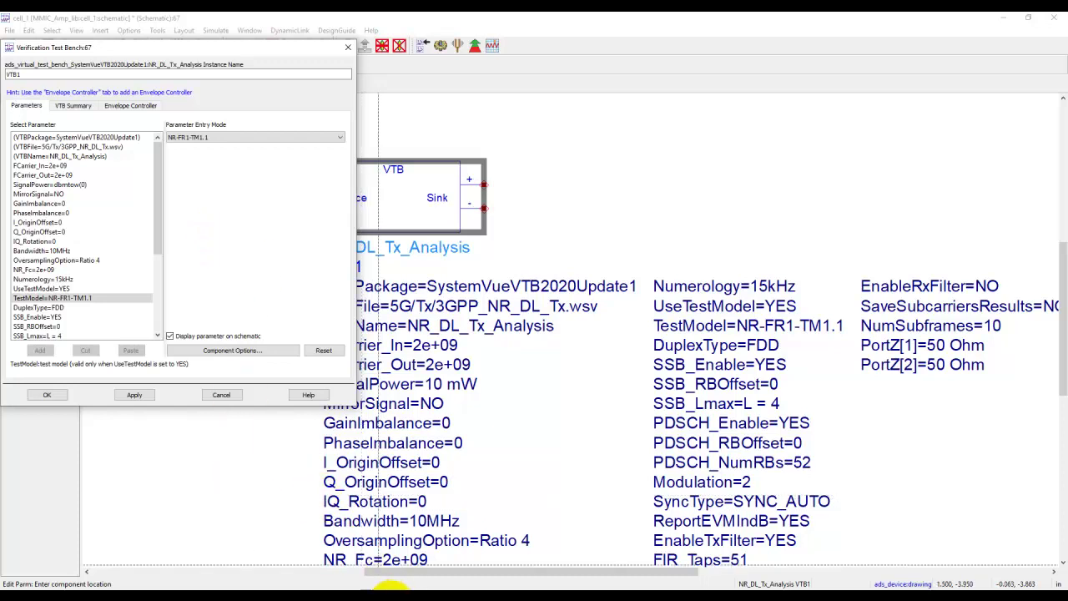
click(388, 590)
click(205, 21)
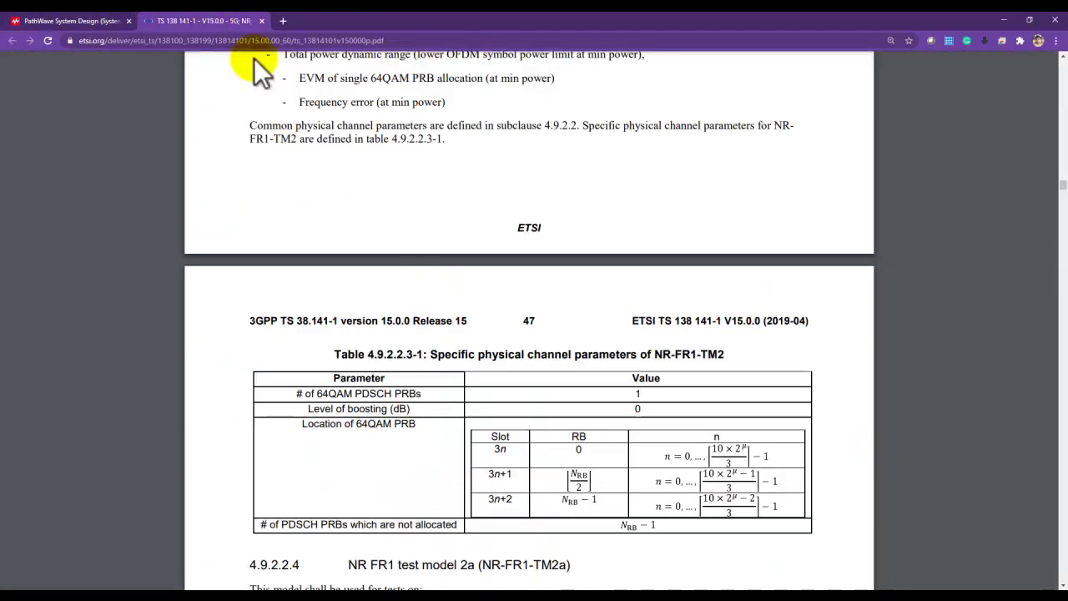
scroll(435, 355, up, 10)
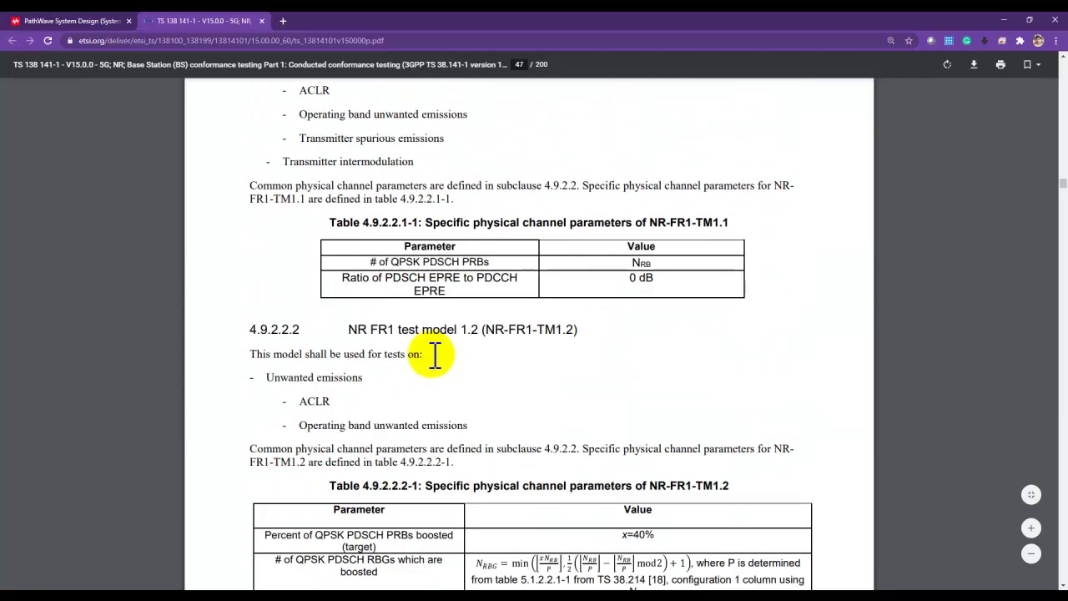
scroll(434, 355, up, 1)
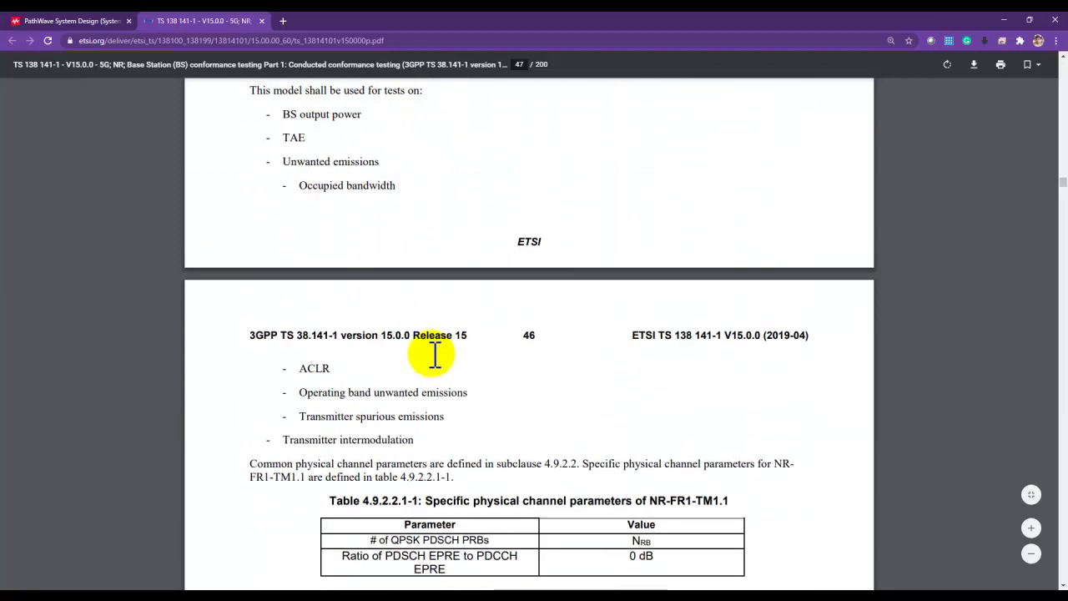
scroll(435, 354, up, 4)
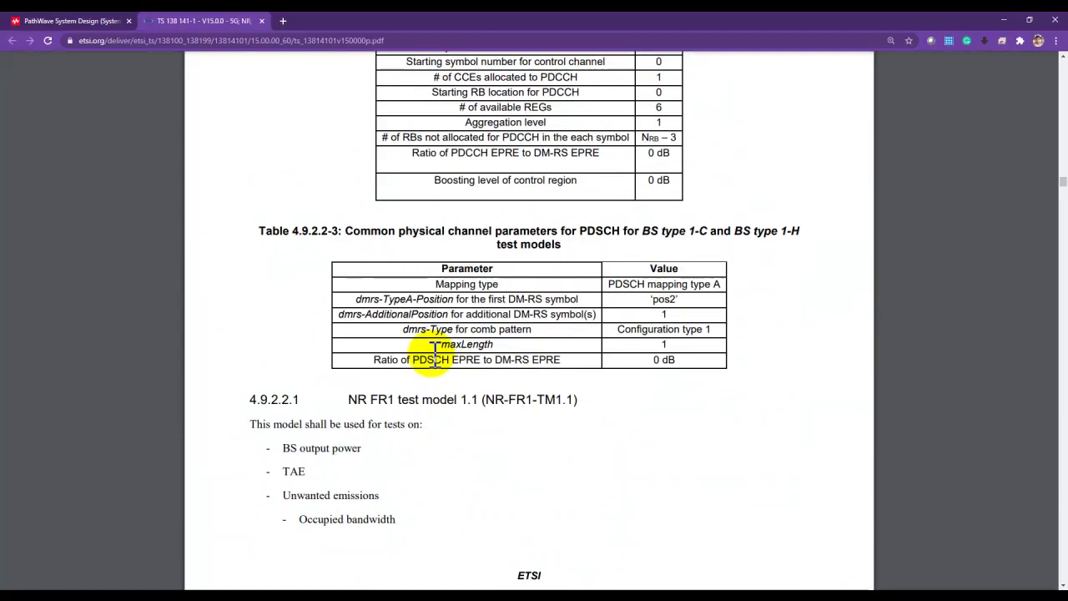
scroll(435, 355, down, 1)
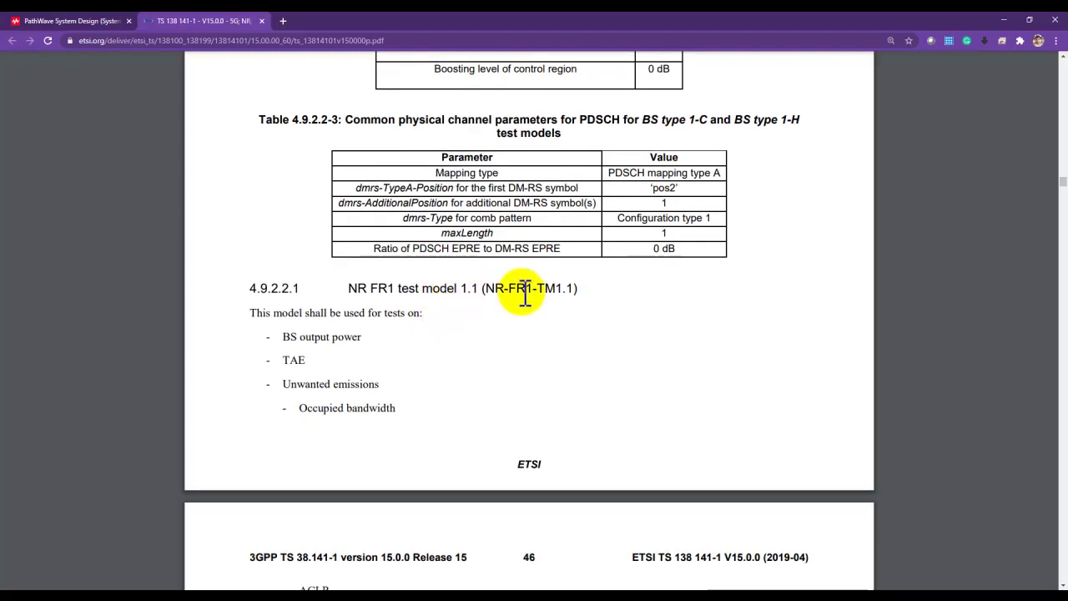
drag(538, 289, 571, 288)
click(544, 336)
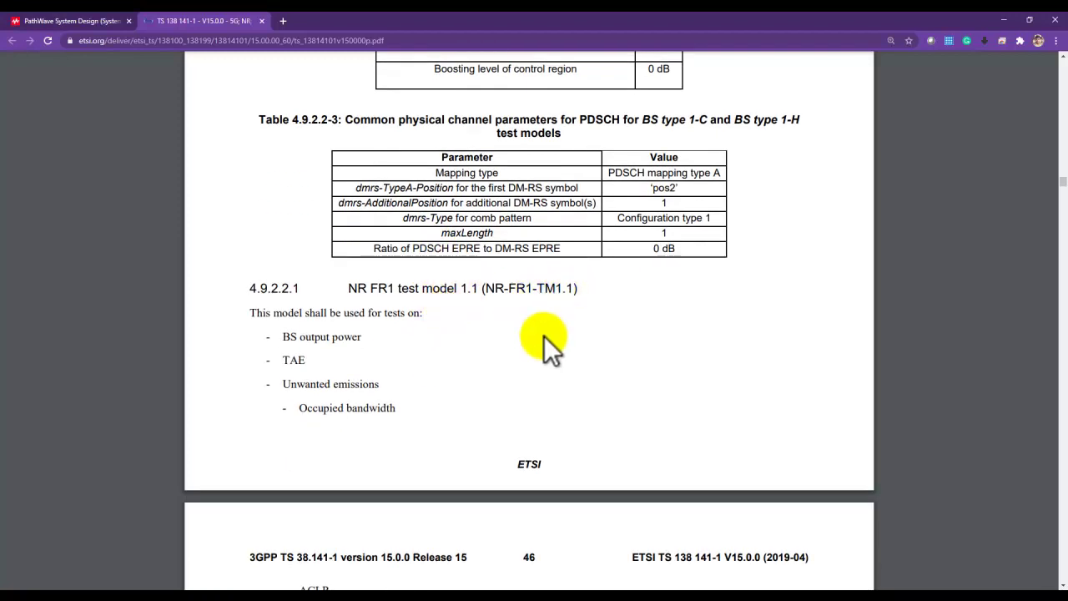
scroll(501, 334, down, 2)
scroll(380, 371, down, 3)
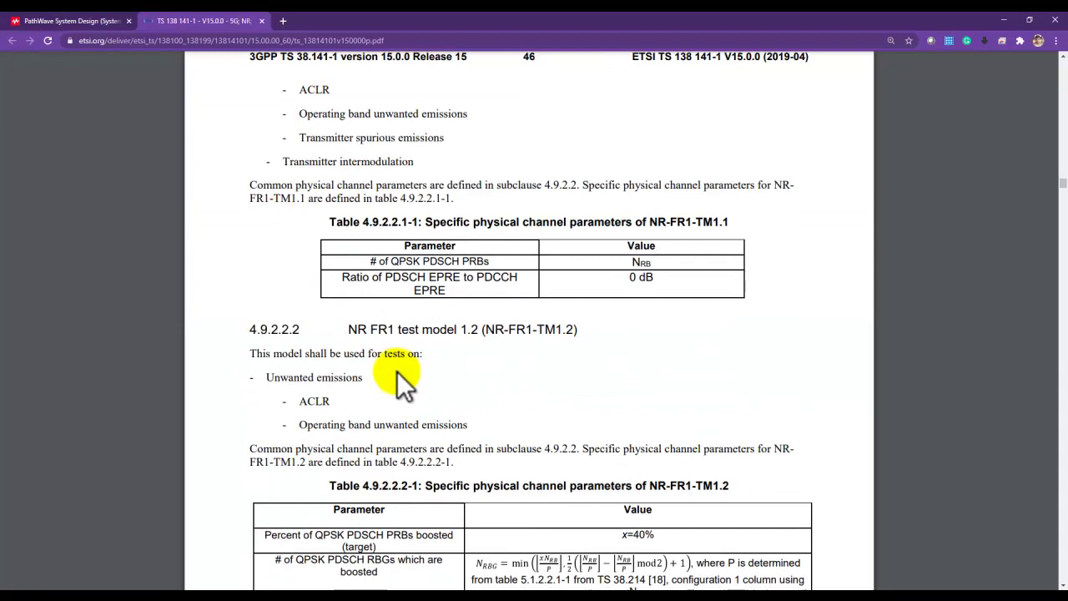
scroll(472, 409, down, 4)
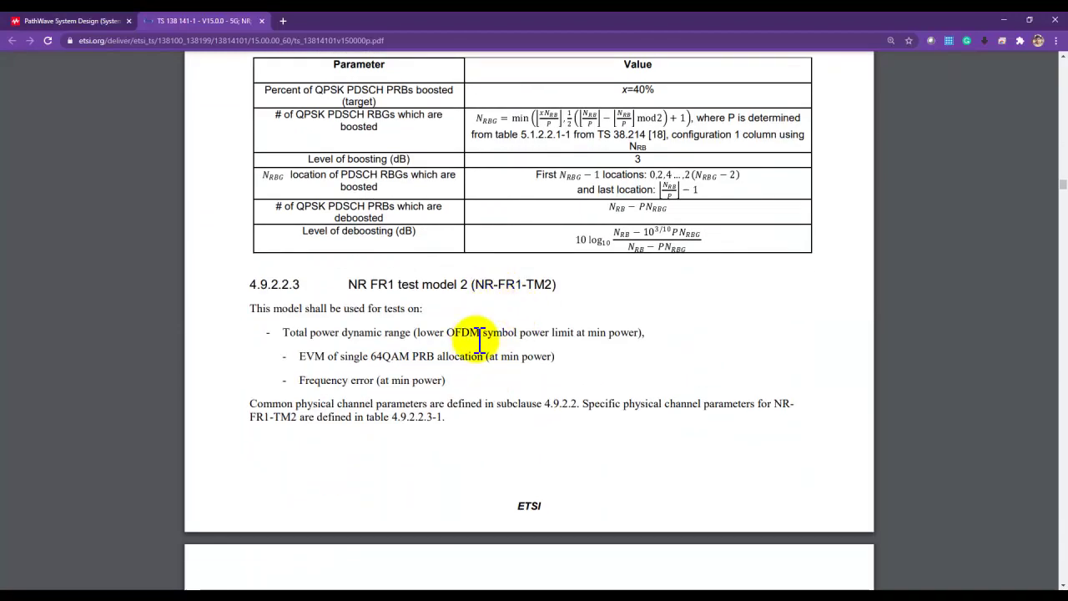
scroll(476, 339, down, 6)
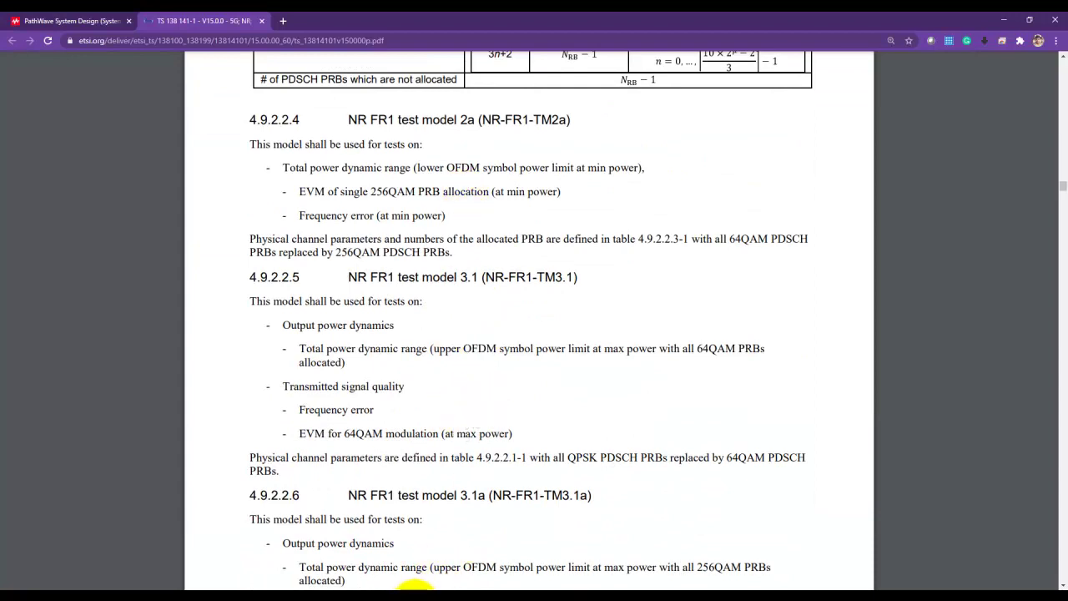
Query the VTB description and calculate port carriers of 2e+09 Hz at 6.144e+07 Hz sample rate.
mouse_move(413, 588)
click(555, 568)
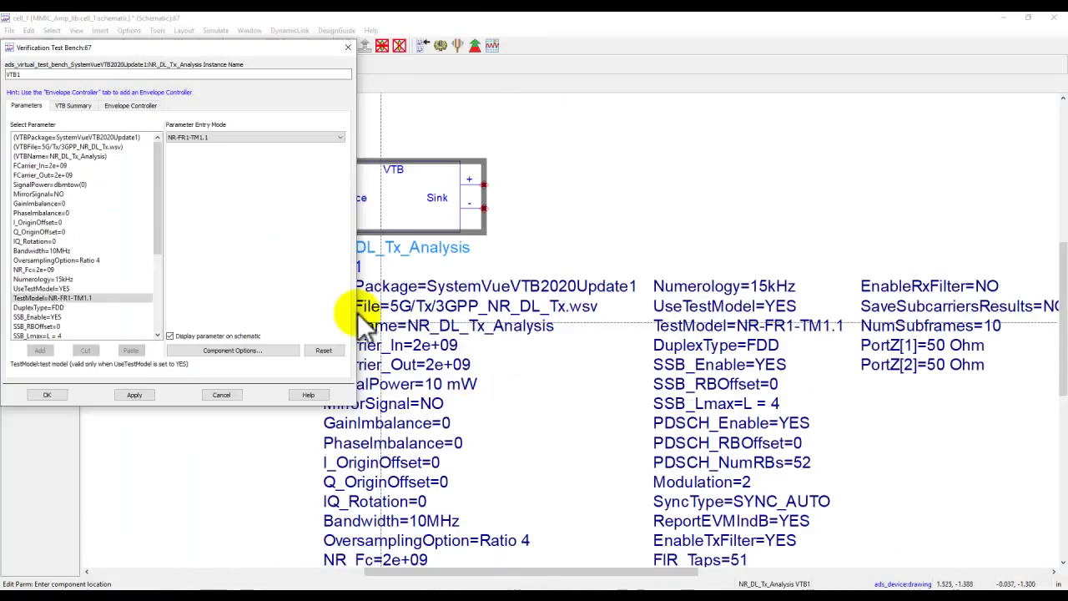
click(171, 151)
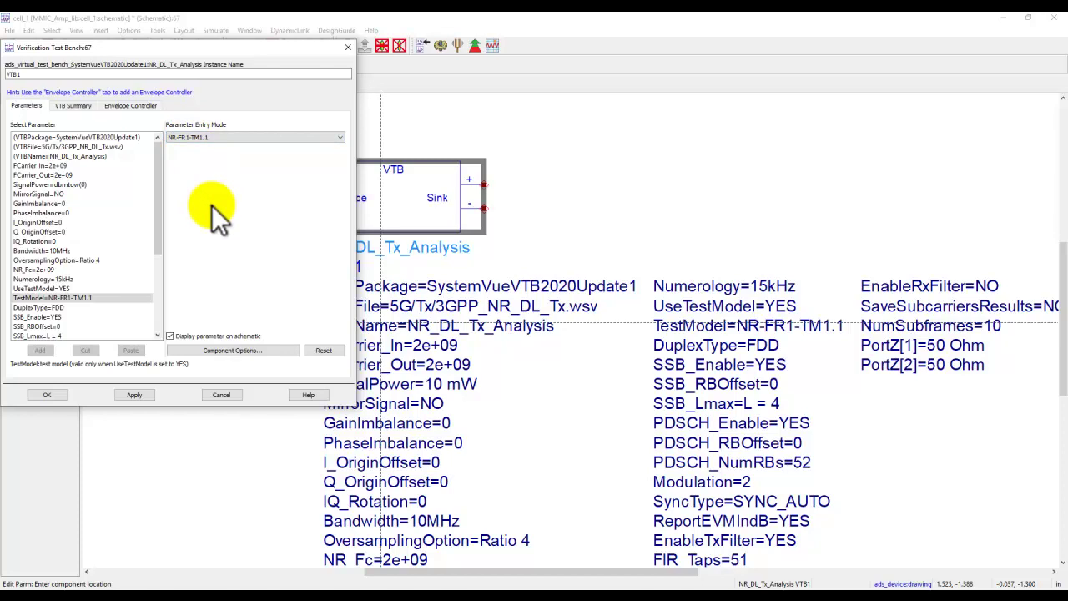
click(72, 106)
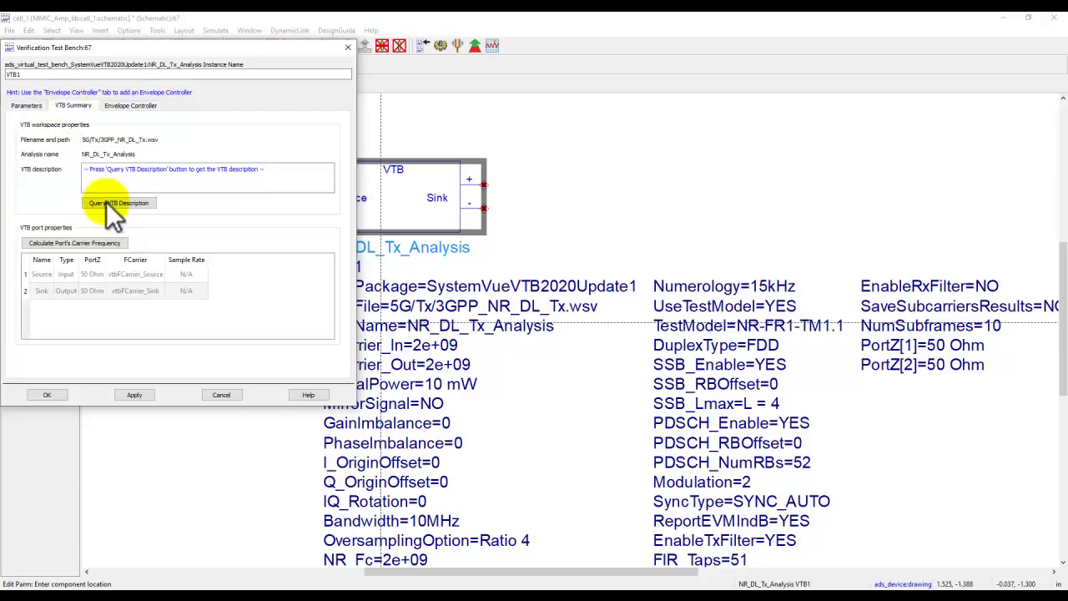
click(107, 204)
click(94, 242)
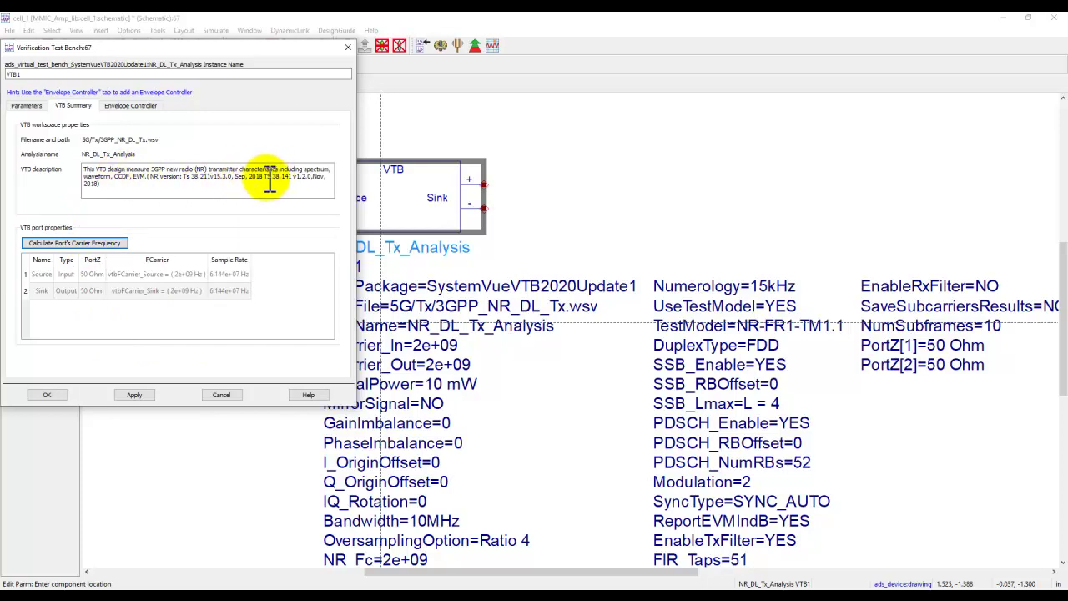
drag(265, 180, 294, 179)
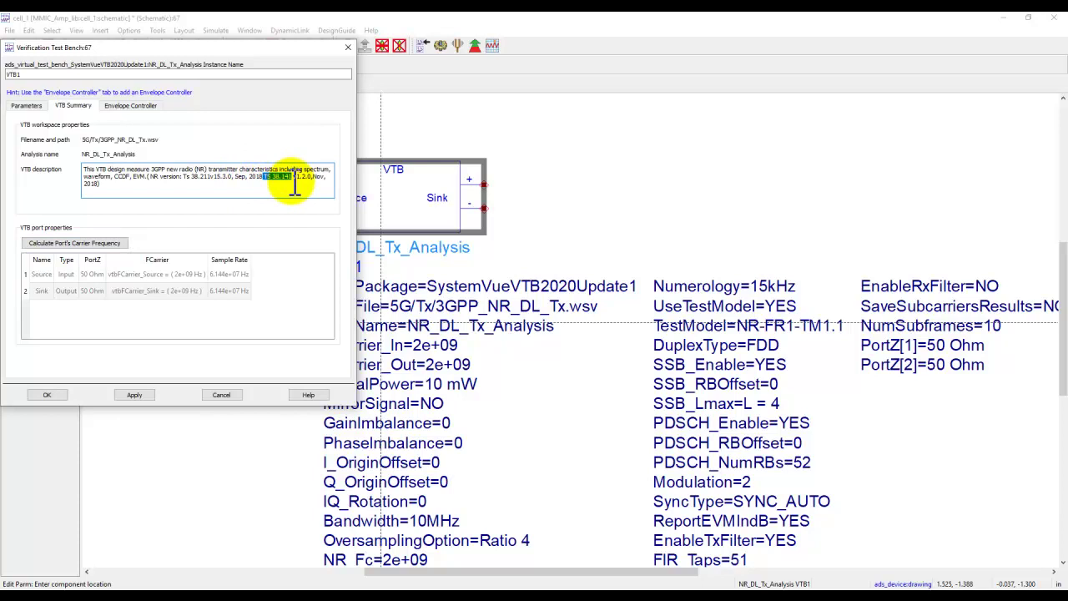
click(98, 185)
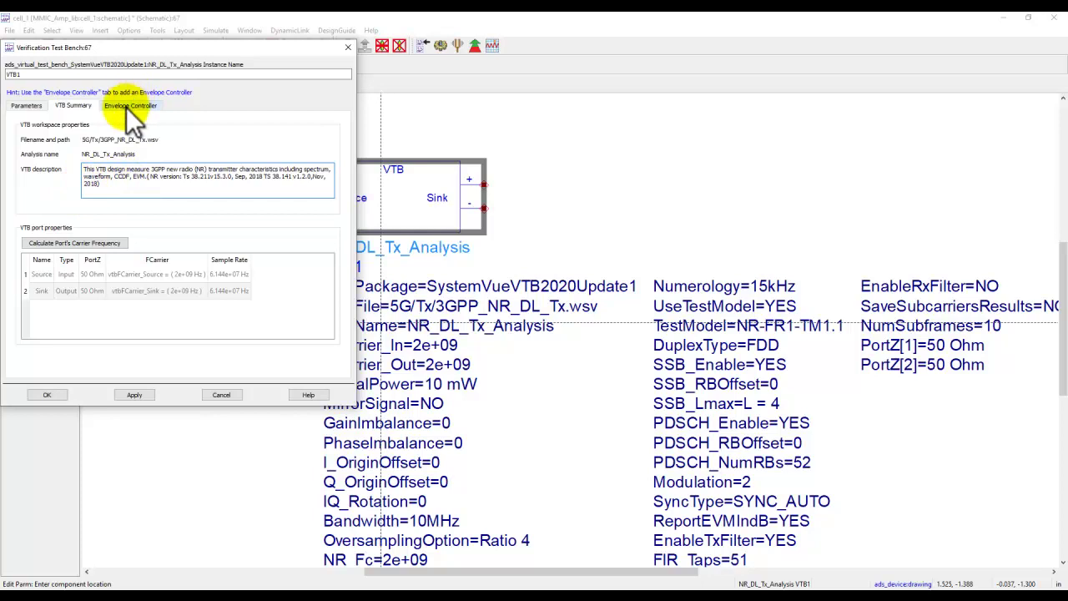
Insert the VTB1_Env envelope controller using the Source fundamental and accept the test bench settings.
click(129, 106)
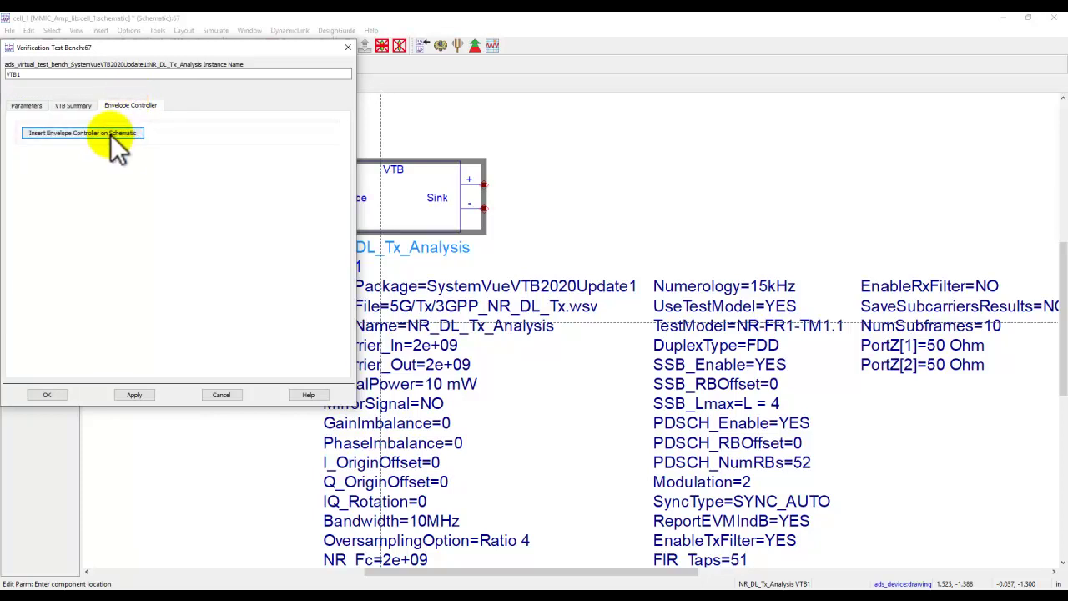
click(100, 131)
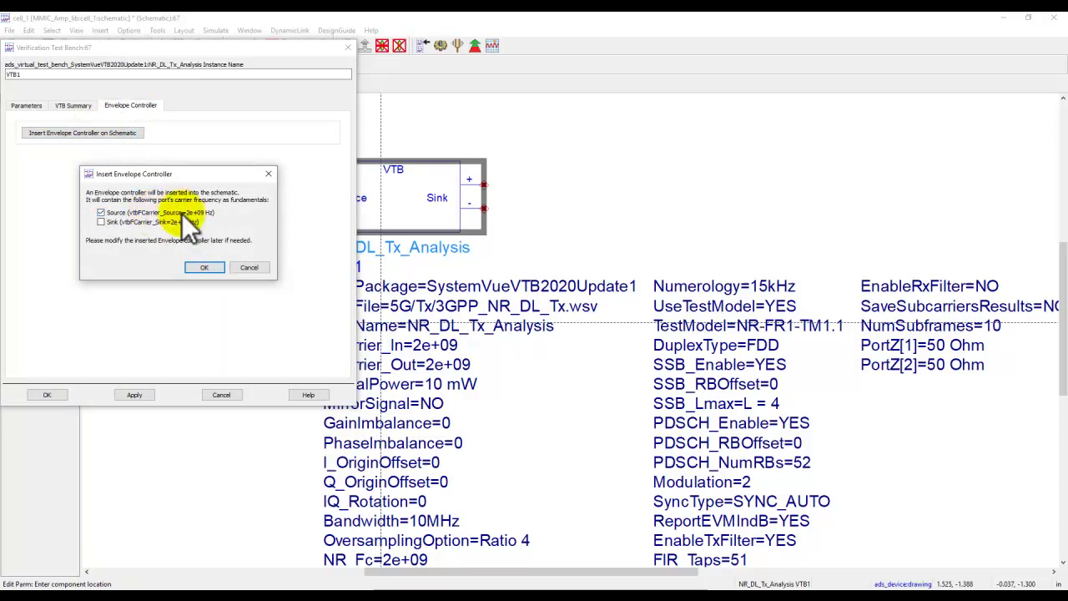
click(196, 267)
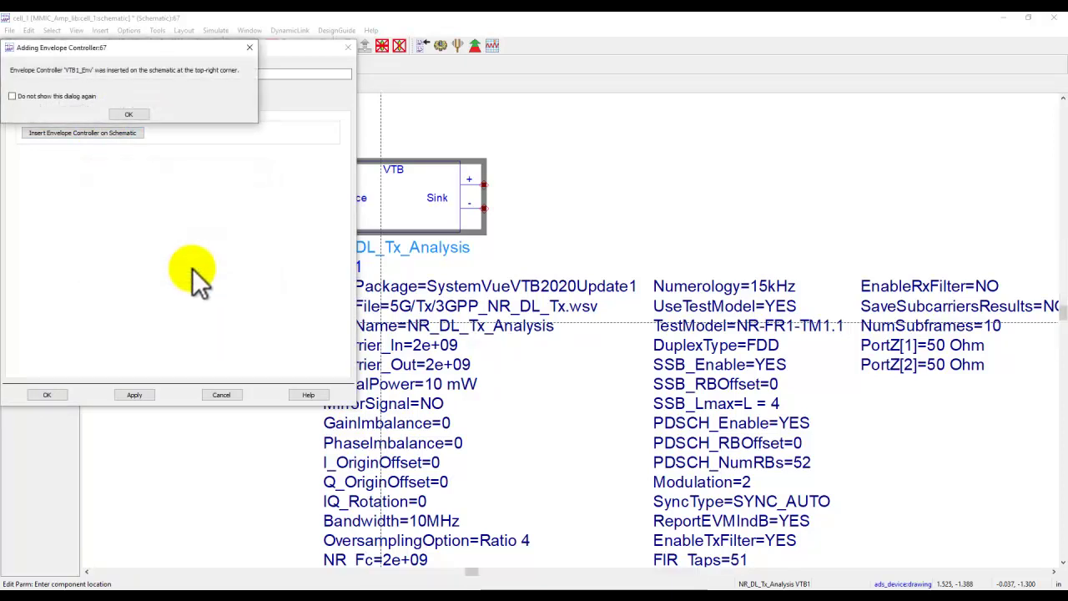
click(127, 115)
click(38, 394)
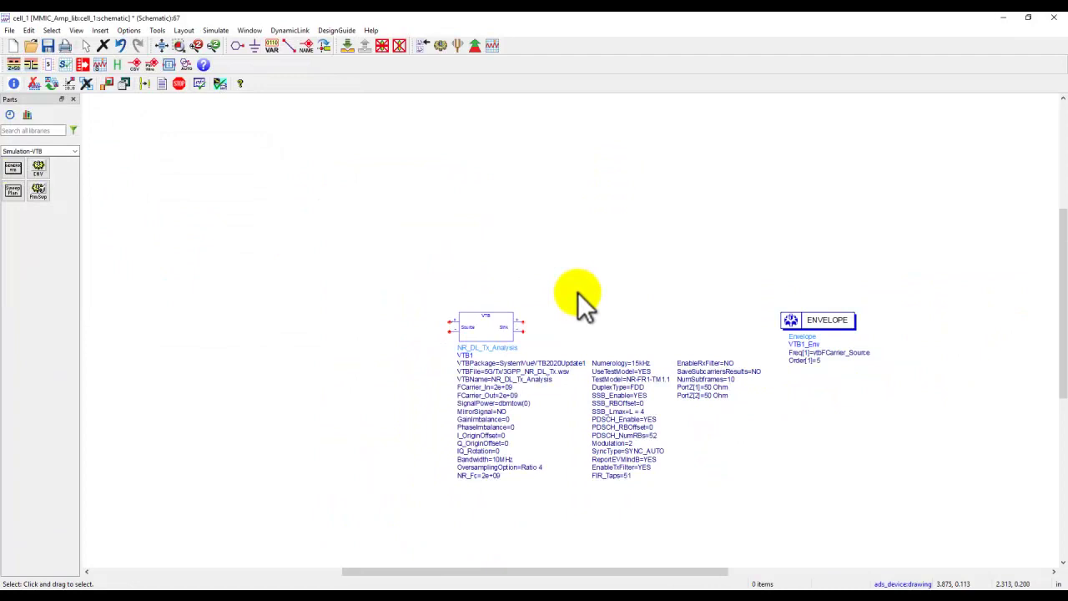
Move the ENVELOPE controller higher, review its parameters unchanged, and restore the window size.
drag(795, 321, 749, 254)
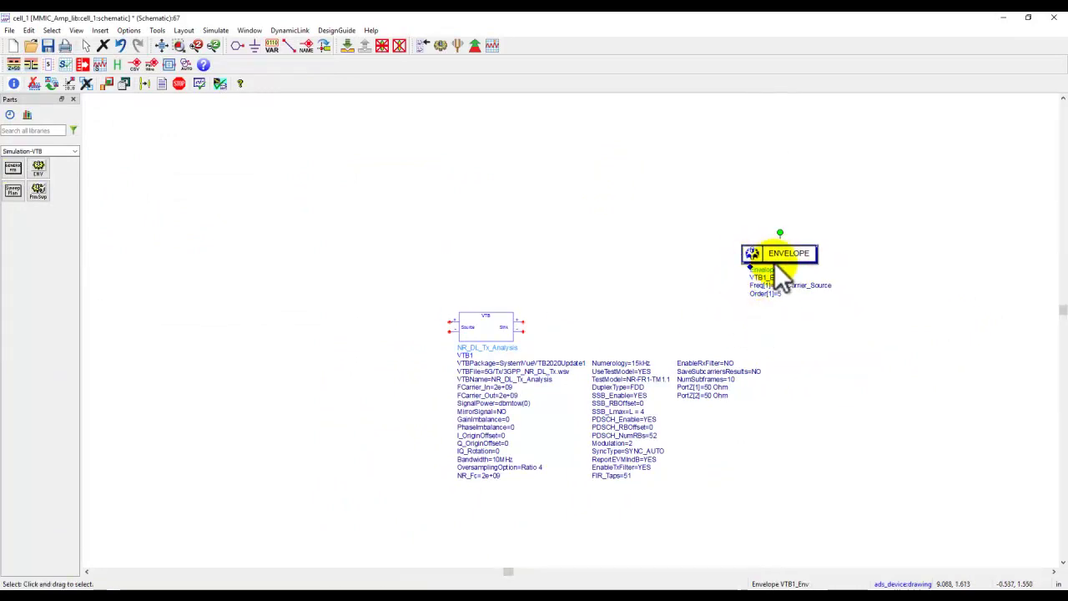
double_click(777, 257)
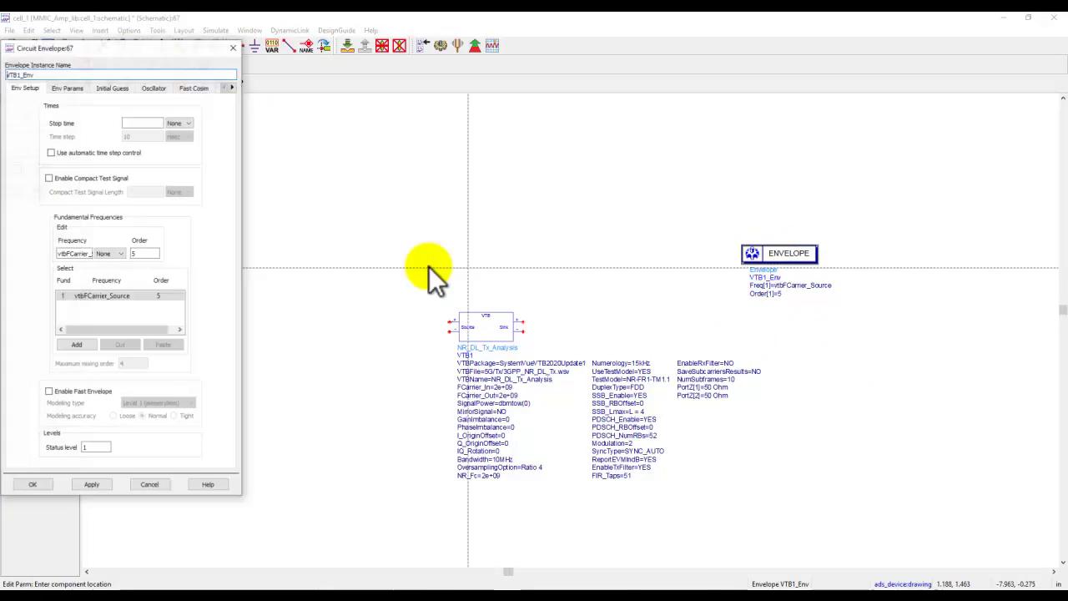
click(154, 485)
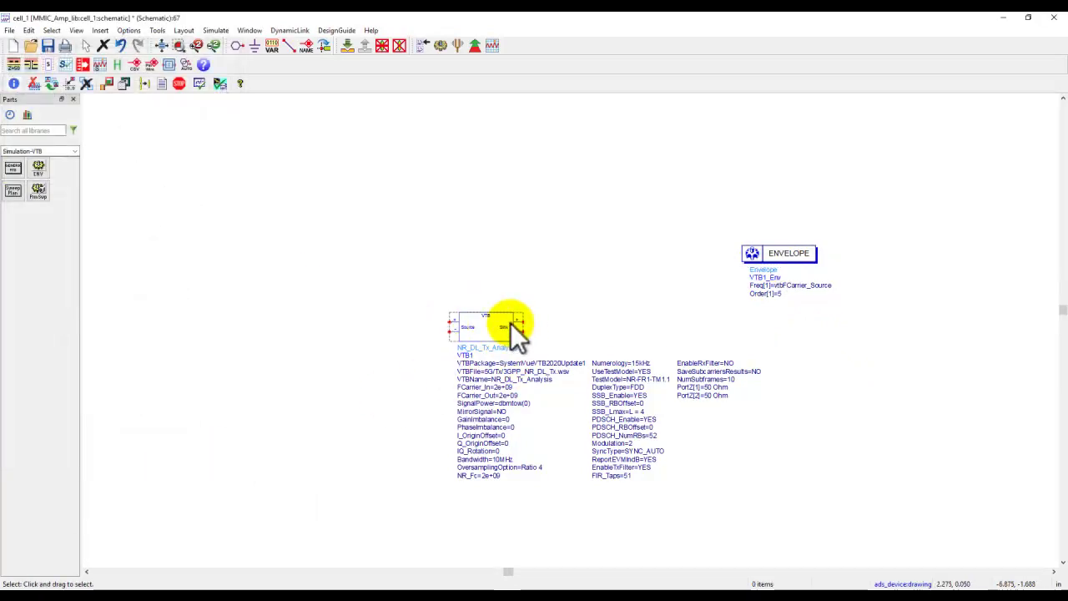
double_click(534, 17)
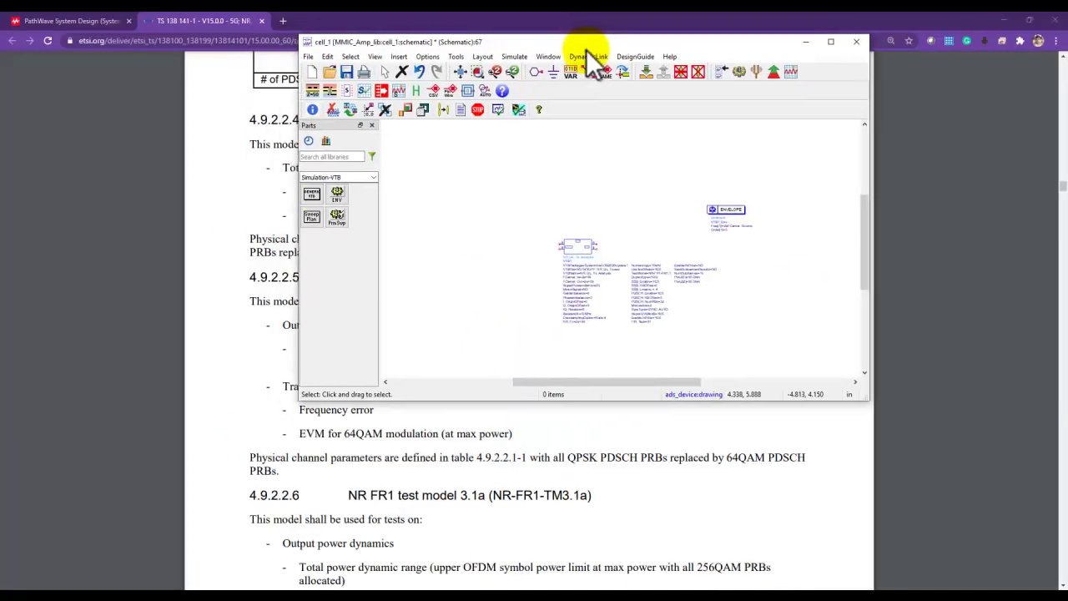
Place the MMIC_Circuit_for_VTB amplifier above the test bench in the maximized schematic.
drag(589, 50, 623, 77)
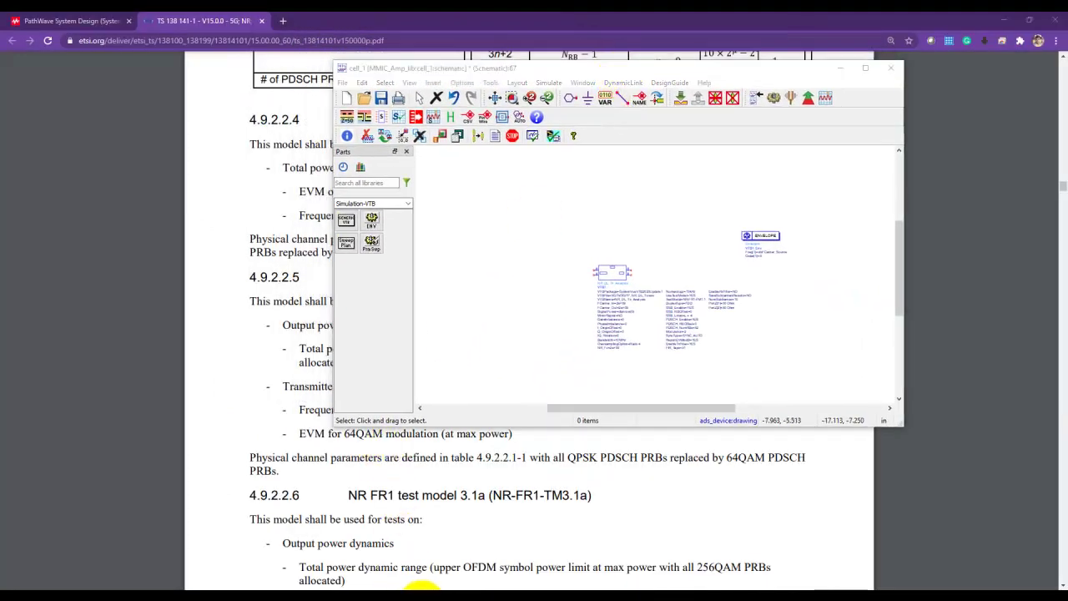
mouse_move(322, 572)
click(250, 558)
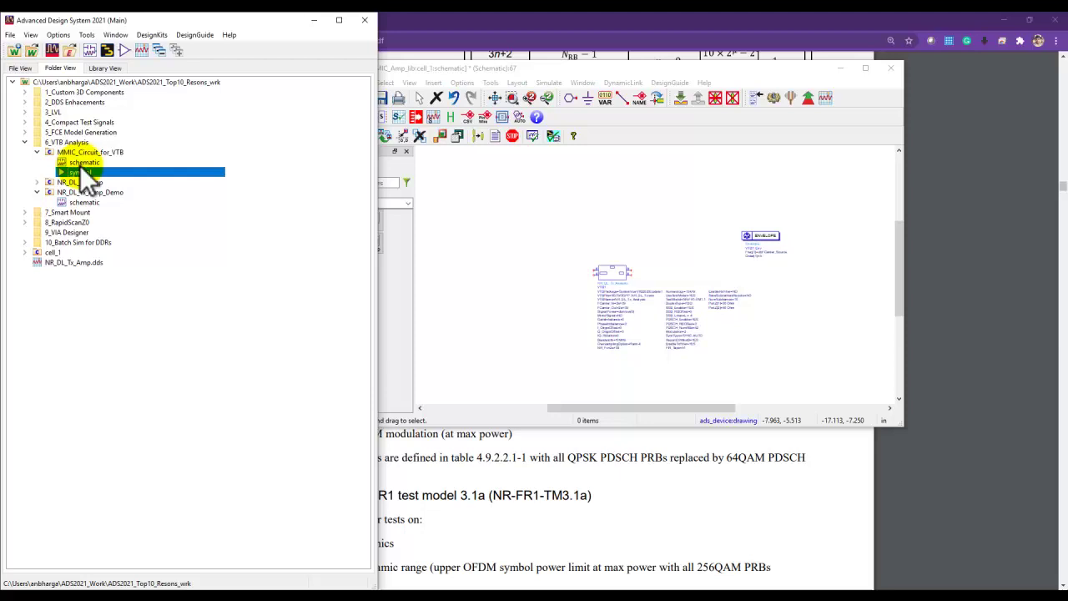
drag(75, 172, 601, 238)
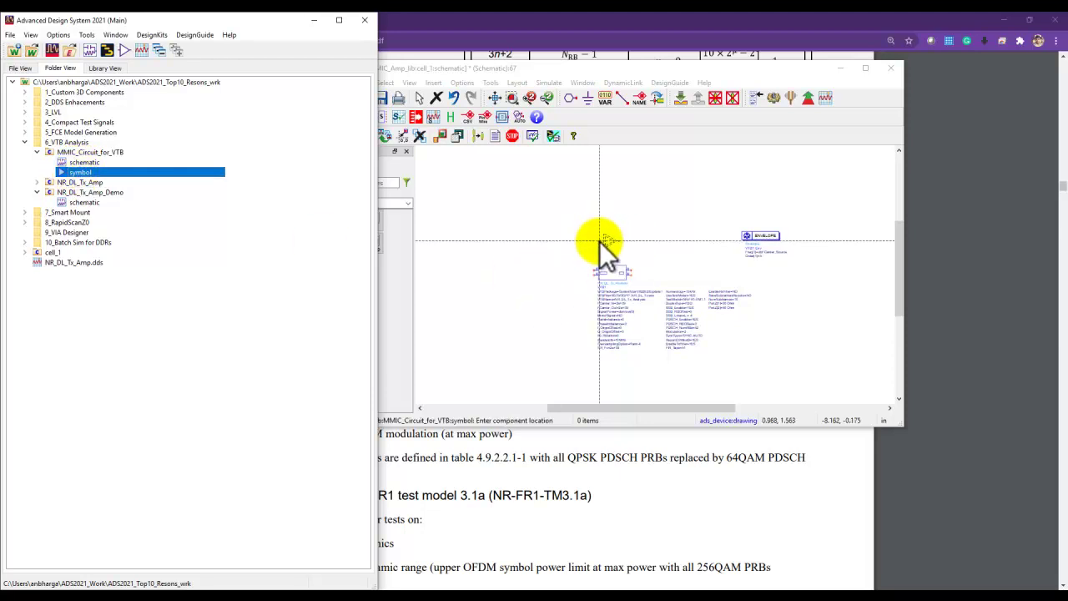
key(Escape)
double_click(545, 69)
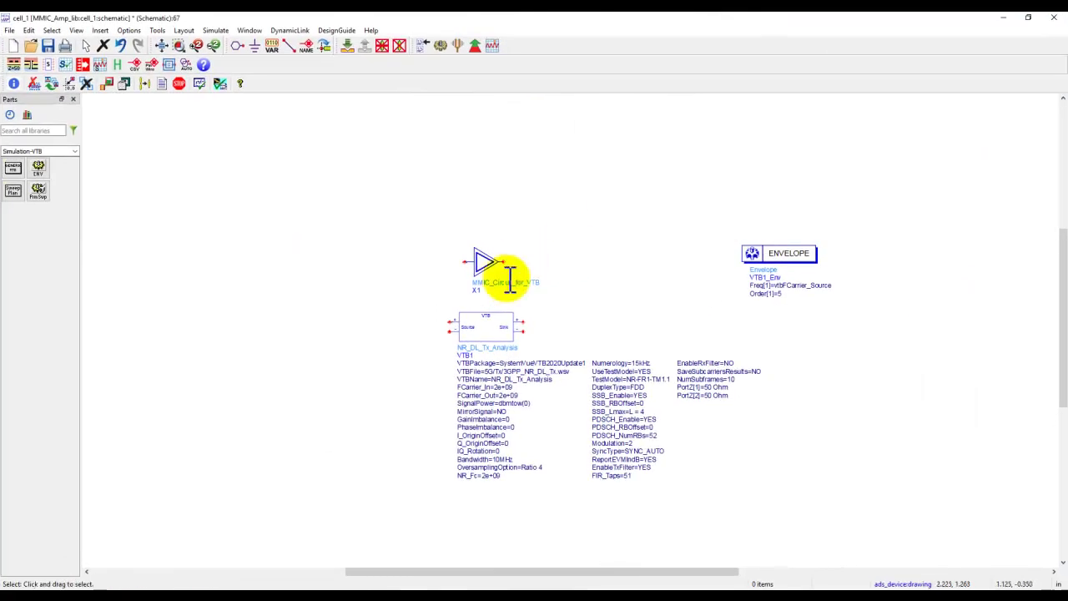
scroll(517, 292, up, 2)
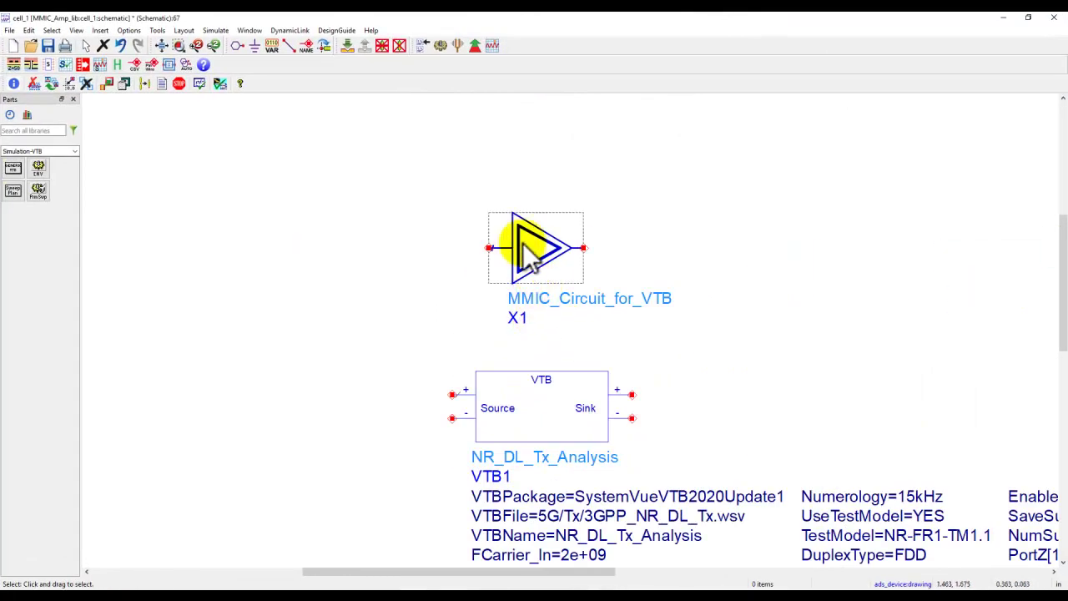
Wire Source plus to the amplifier input and the amplifier output to Sink plus.
click(289, 46)
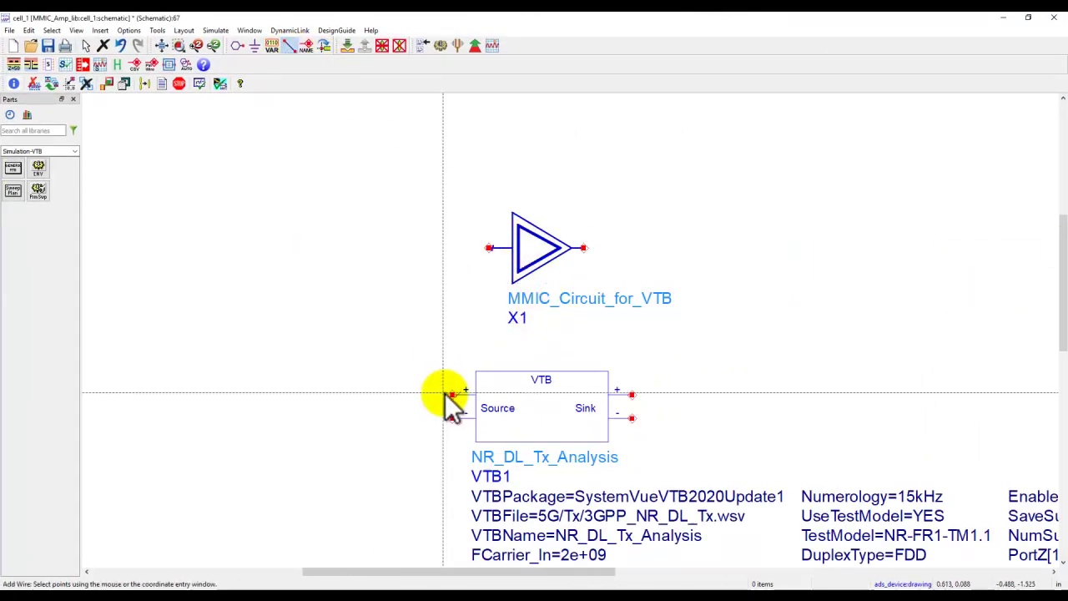
click(451, 394)
click(490, 248)
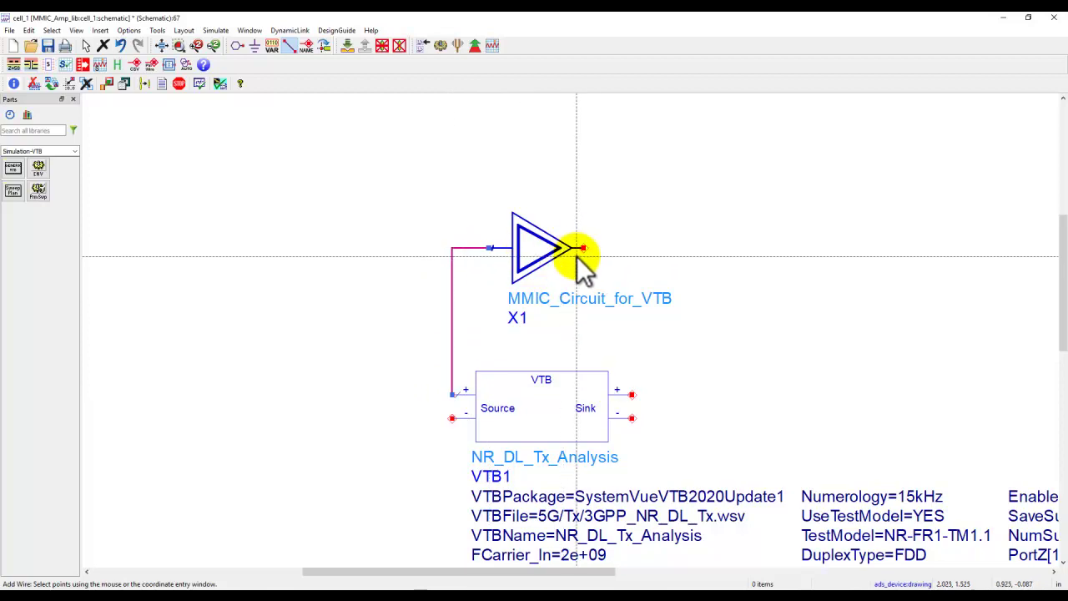
click(584, 248)
click(632, 394)
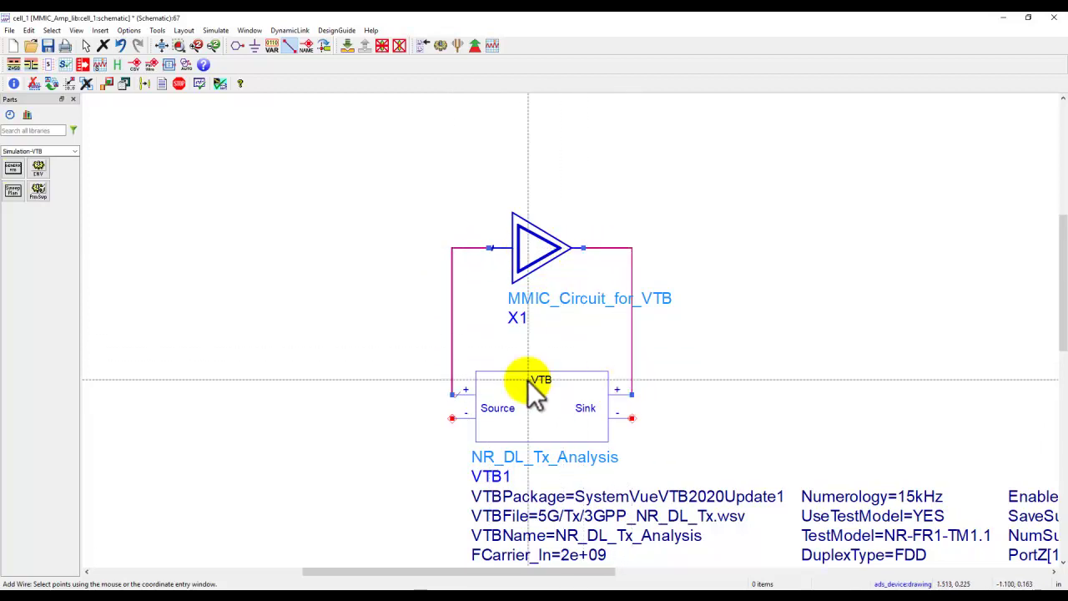
key(Escape)
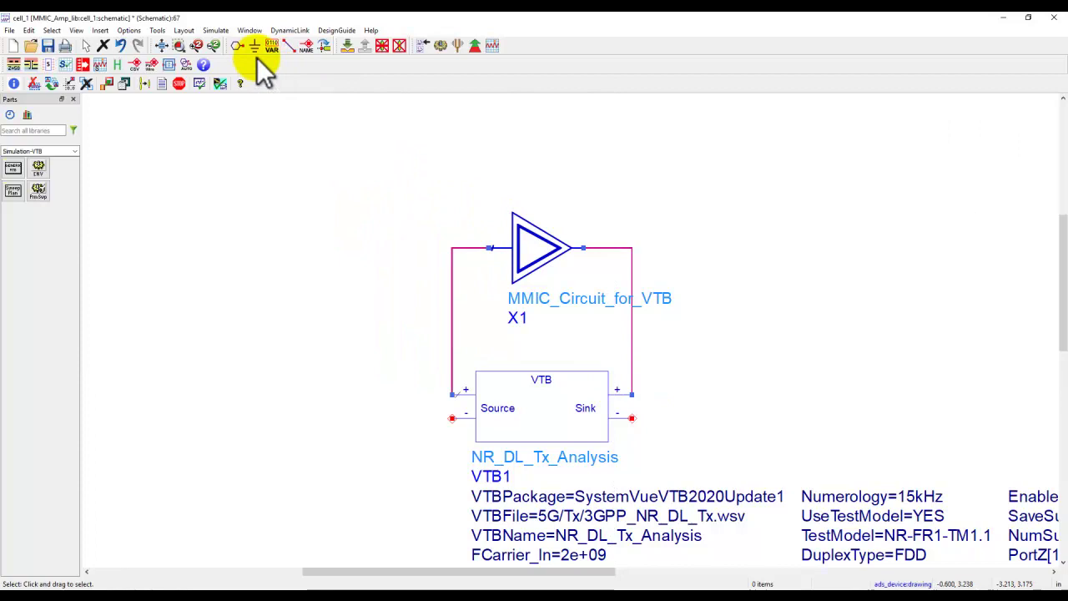
Ground the Source and Sink minus pins and fit the design in view.
click(259, 46)
click(452, 419)
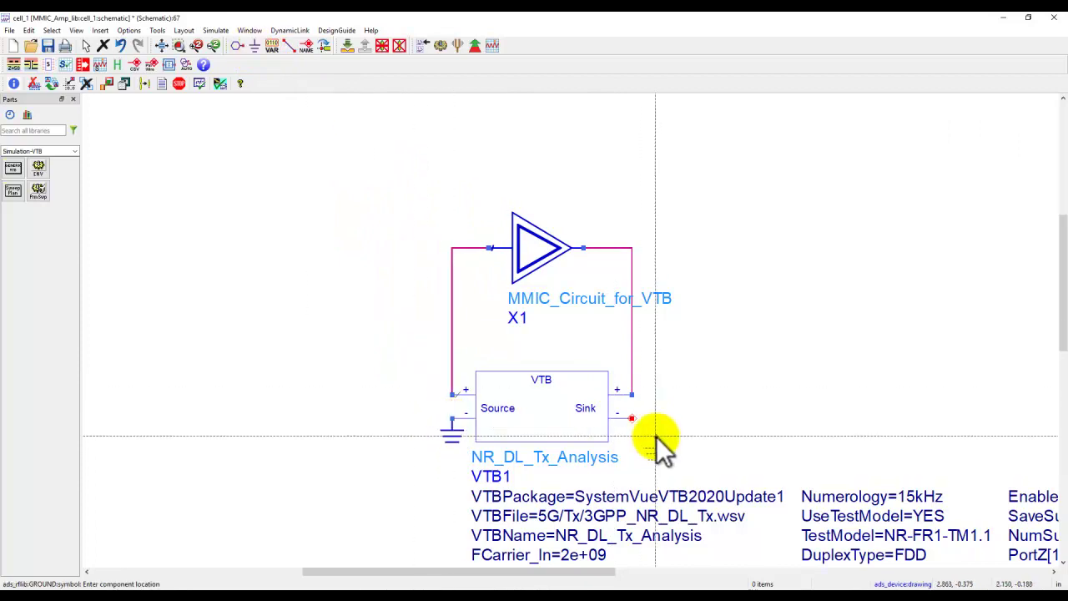
click(631, 418)
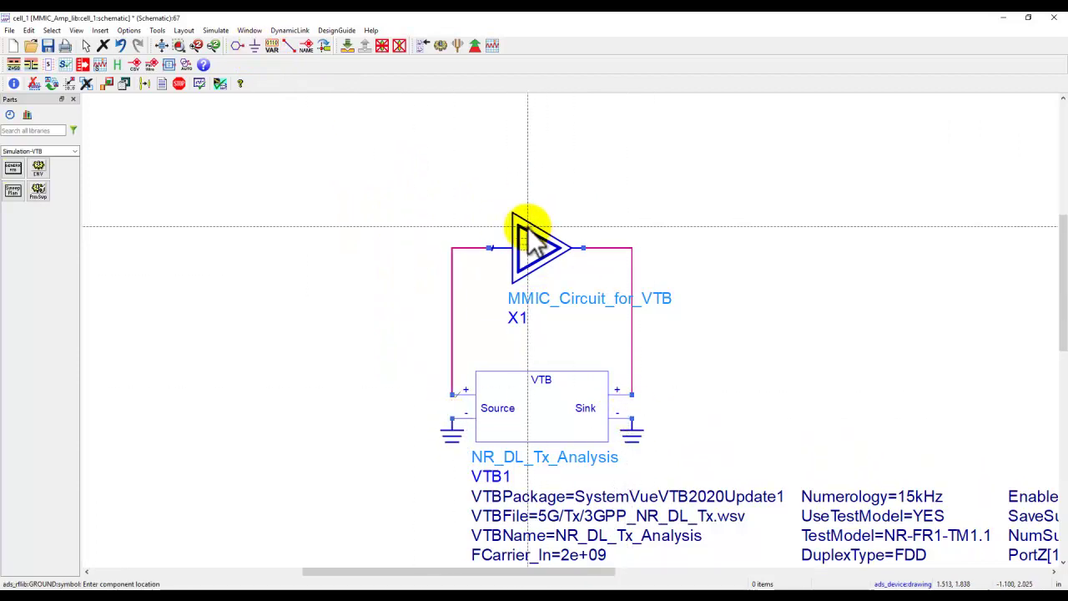
key(Escape)
click(159, 46)
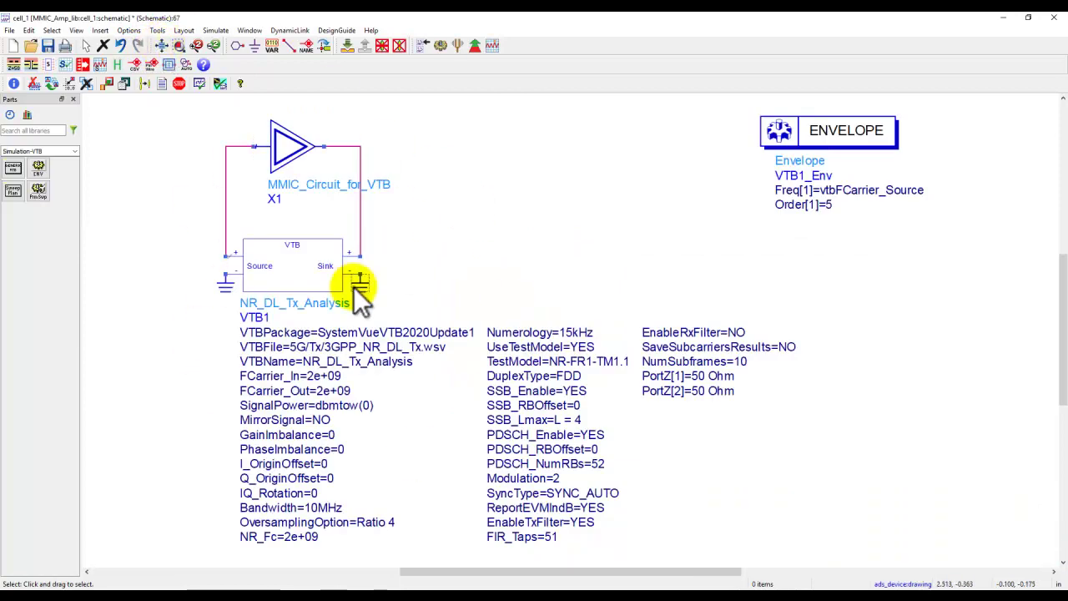
Enable fast cosimulation in the ENVELOPE controller's Fast Cosim settings.
double_click(780, 131)
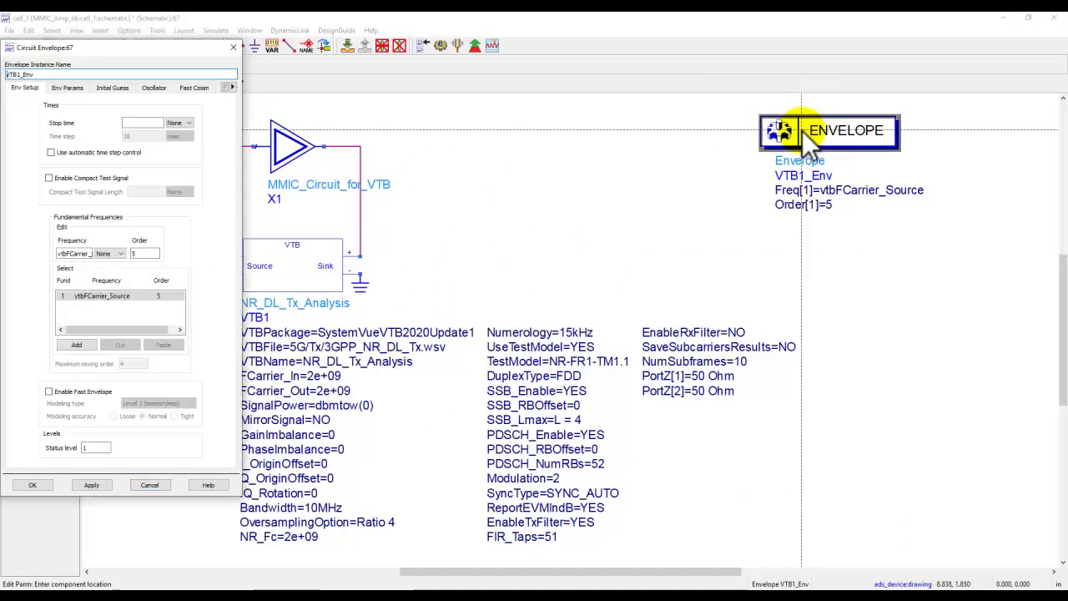
click(197, 88)
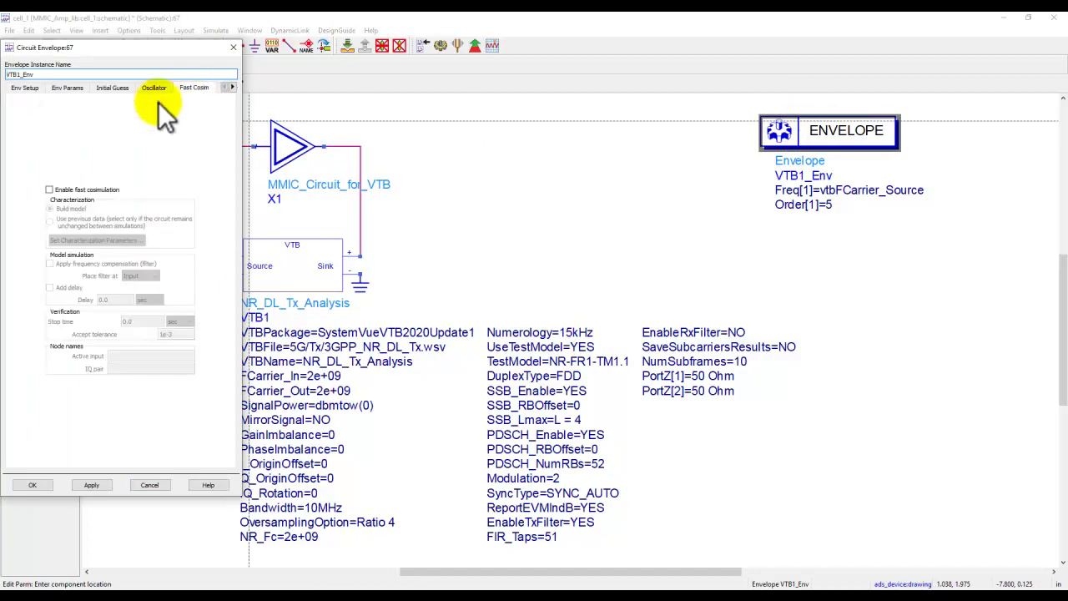
click(69, 189)
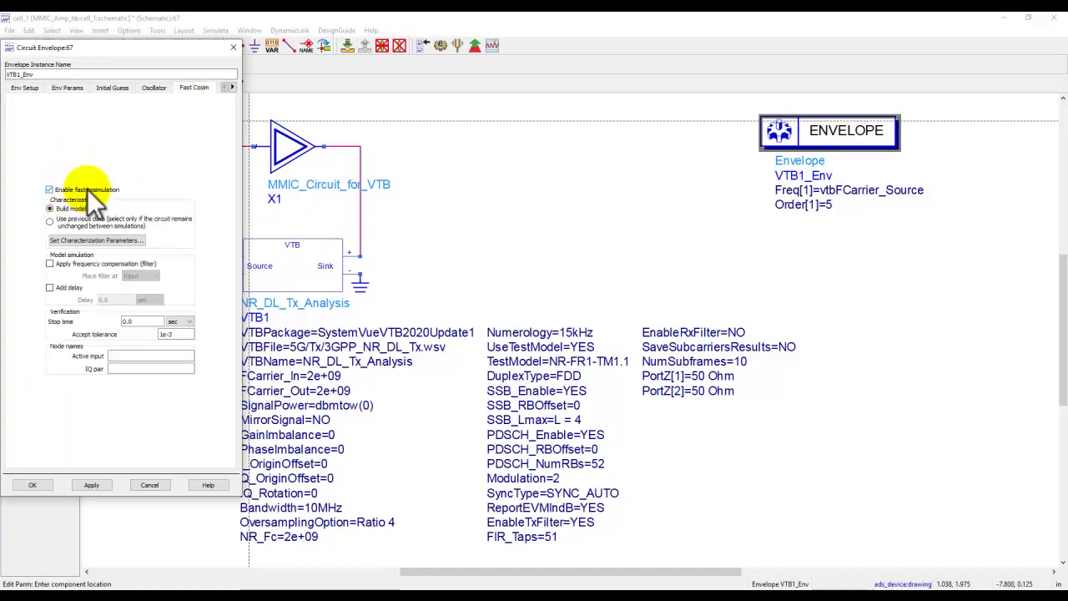
click(32, 485)
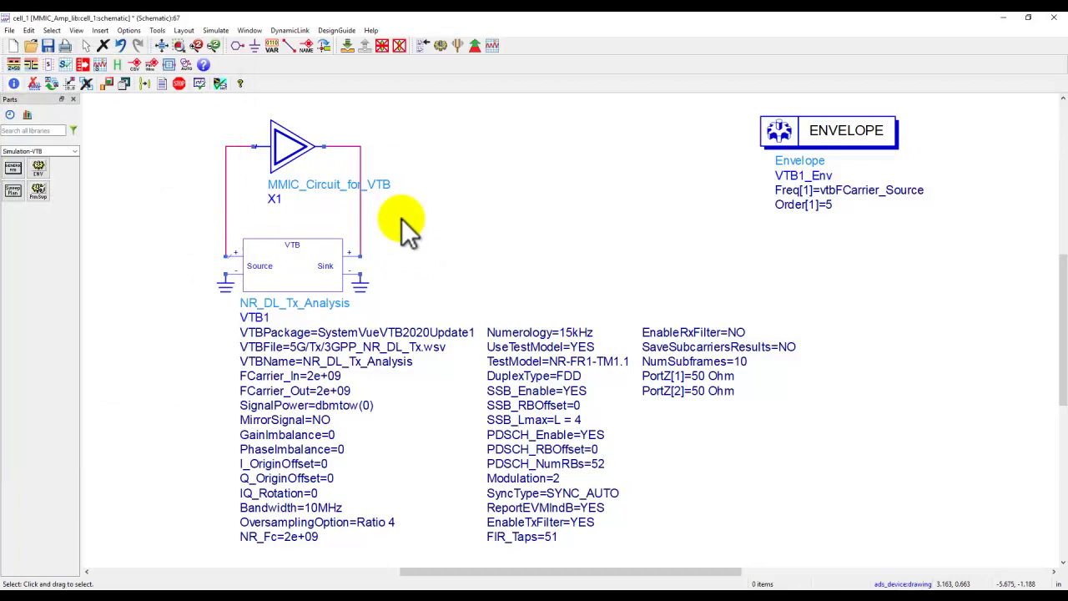
Run the simulation and move the hpeesofsim status window aside until results display.
click(439, 47)
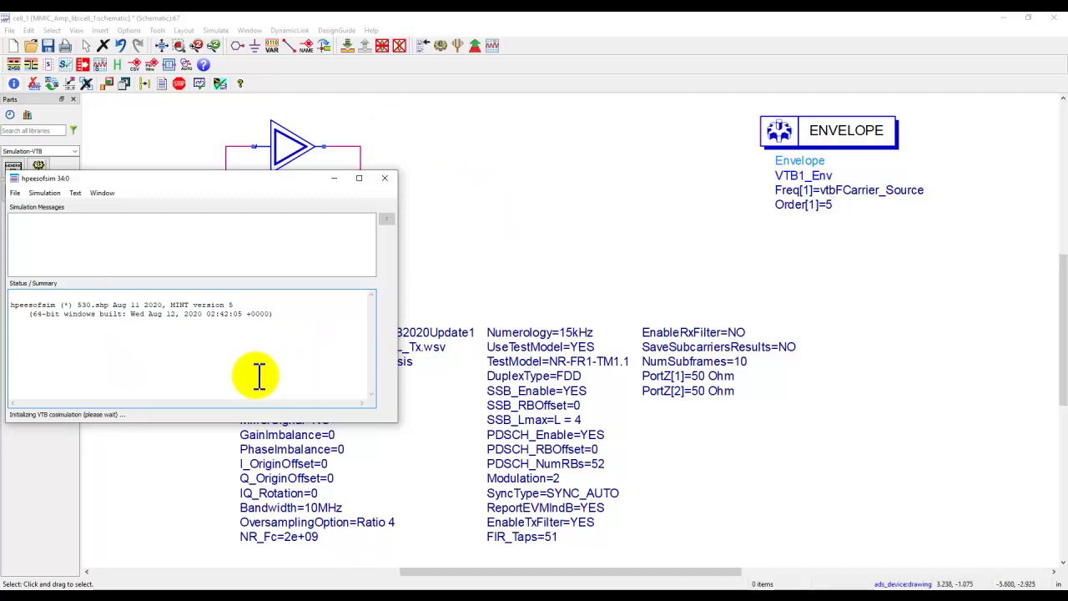
drag(270, 183, 677, 111)
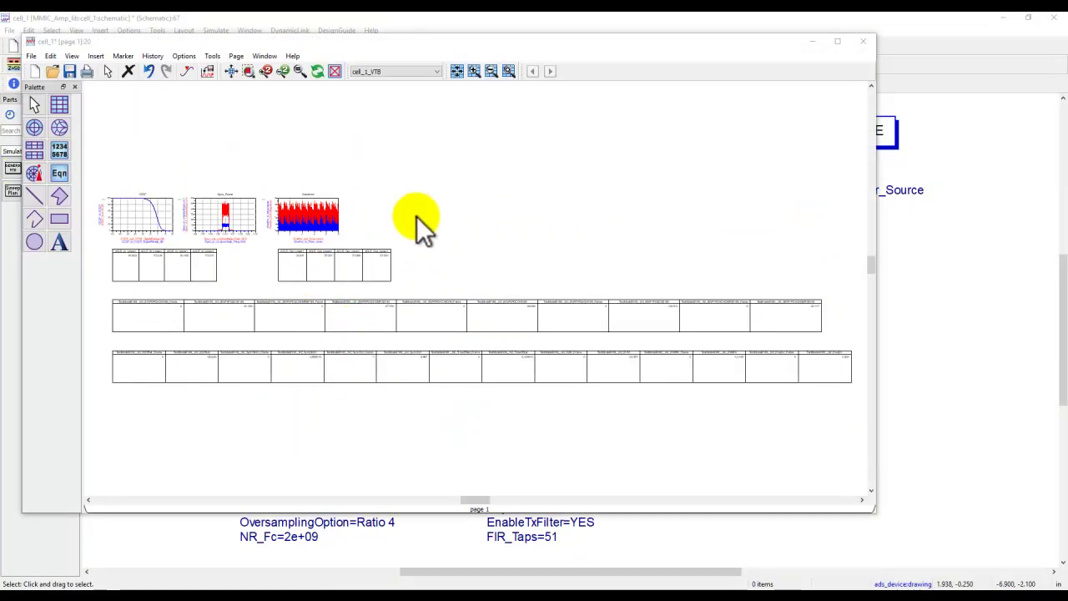
Maximize the cell_1 Data Display and zoom in on the result plots.
double_click(223, 42)
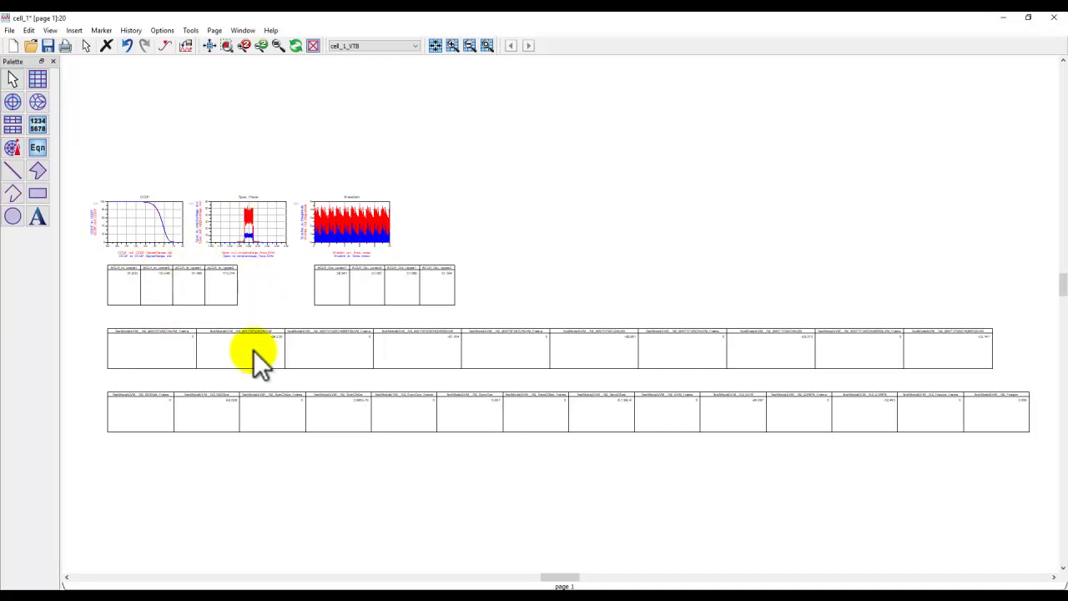
scroll(215, 250, up, 1)
scroll(593, 285, up, 1)
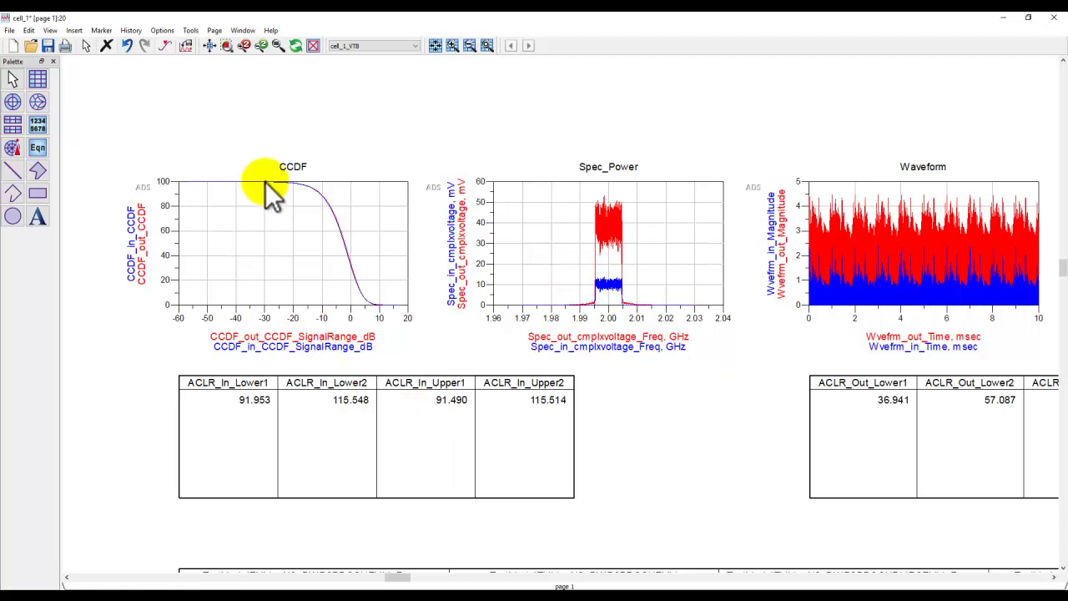
Switch the CCDF plot's Y axis to a log scale spanning 1E-3 to 1E2, then inspect the plots.
double_click(270, 237)
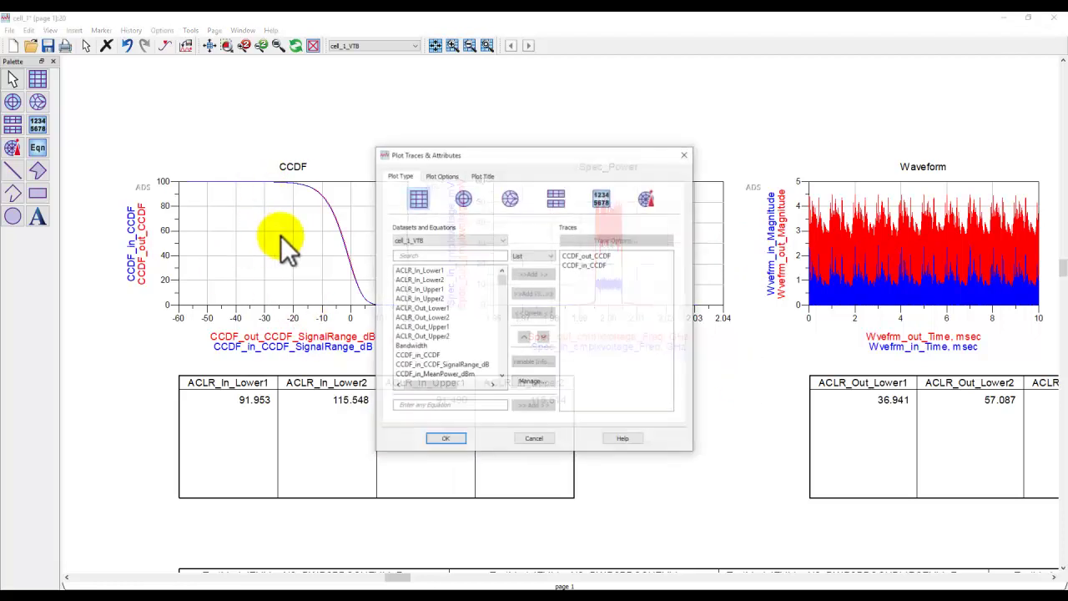
click(440, 176)
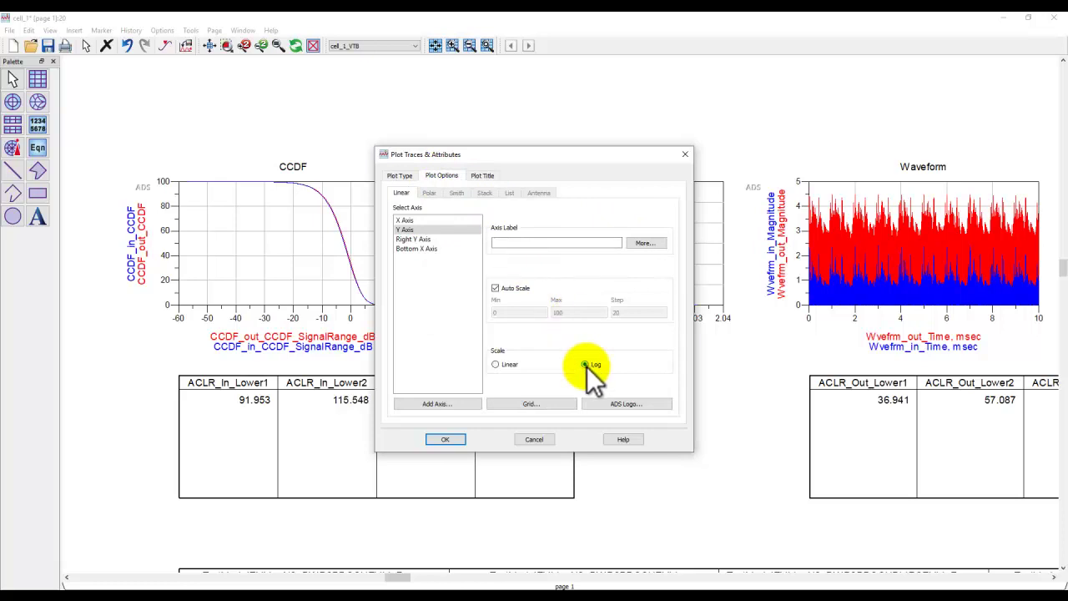
click(451, 440)
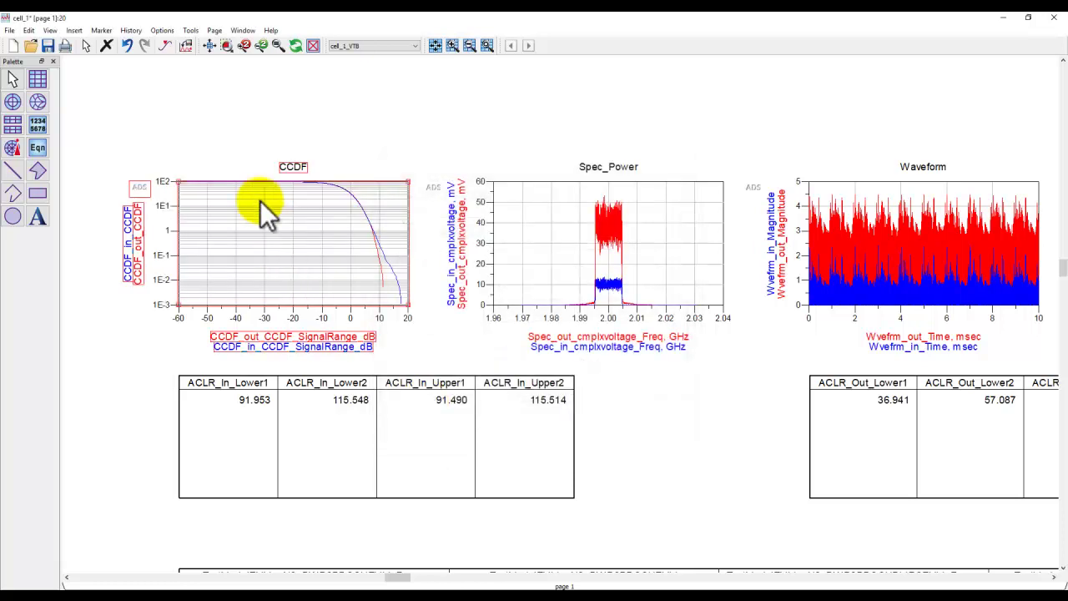
scroll(371, 267, up, 2)
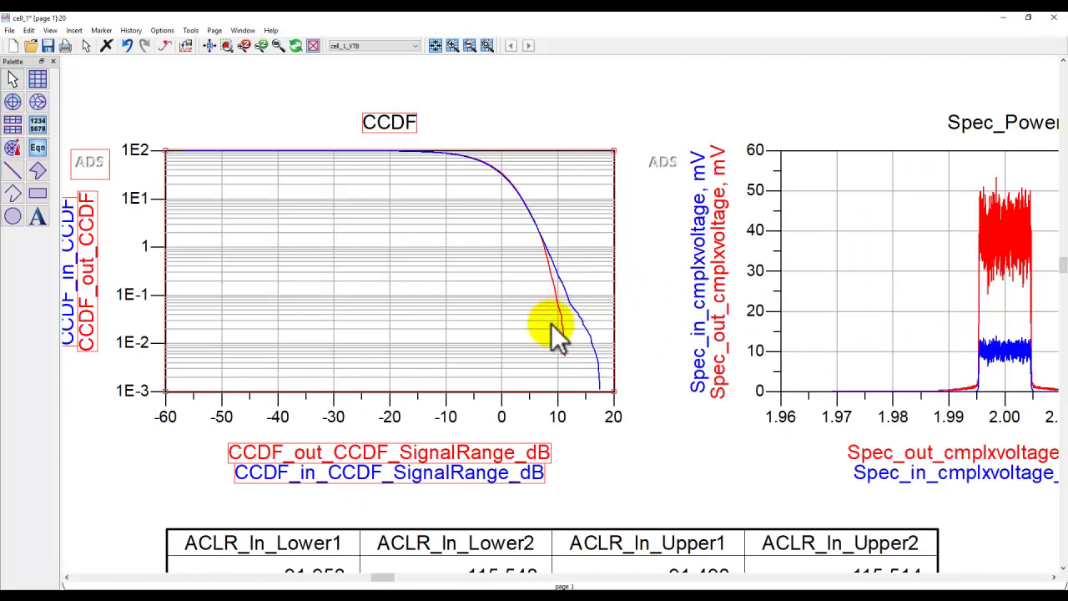
drag(551, 323, 585, 312)
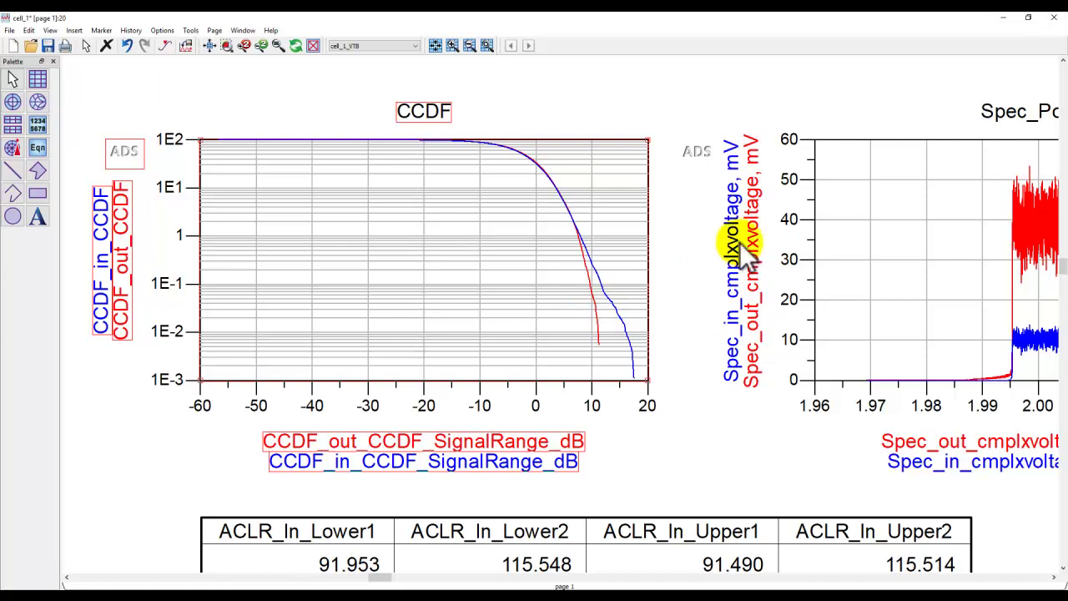
drag(839, 284, 487, 307)
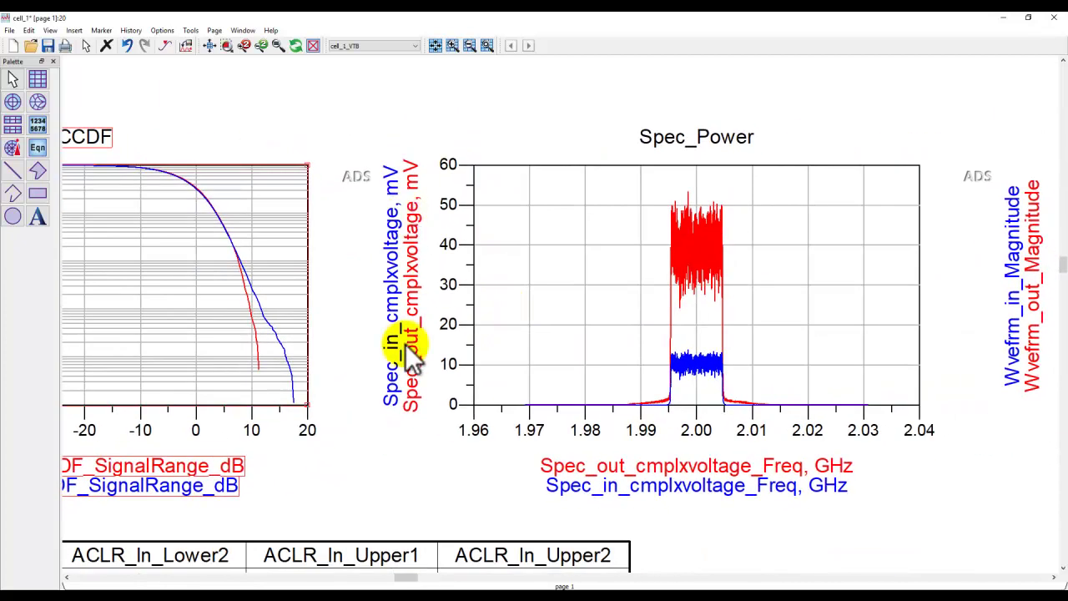
Bring up the NR_DL_Tx_Amp results window and scan across its CCDF, Spec_Power and Waveform plots.
click(209, 46)
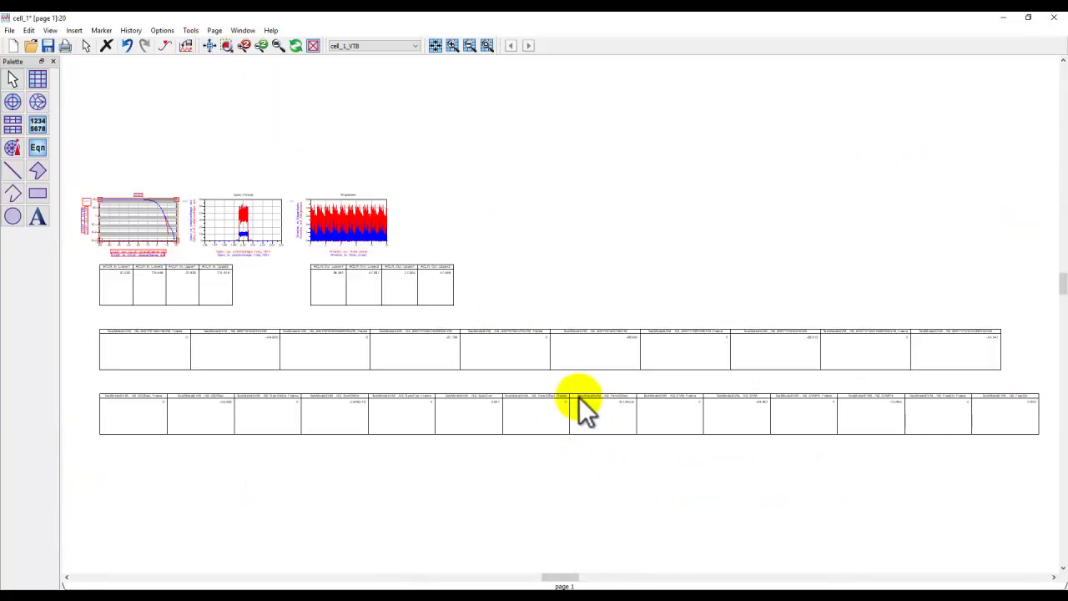
mouse_move(477, 586)
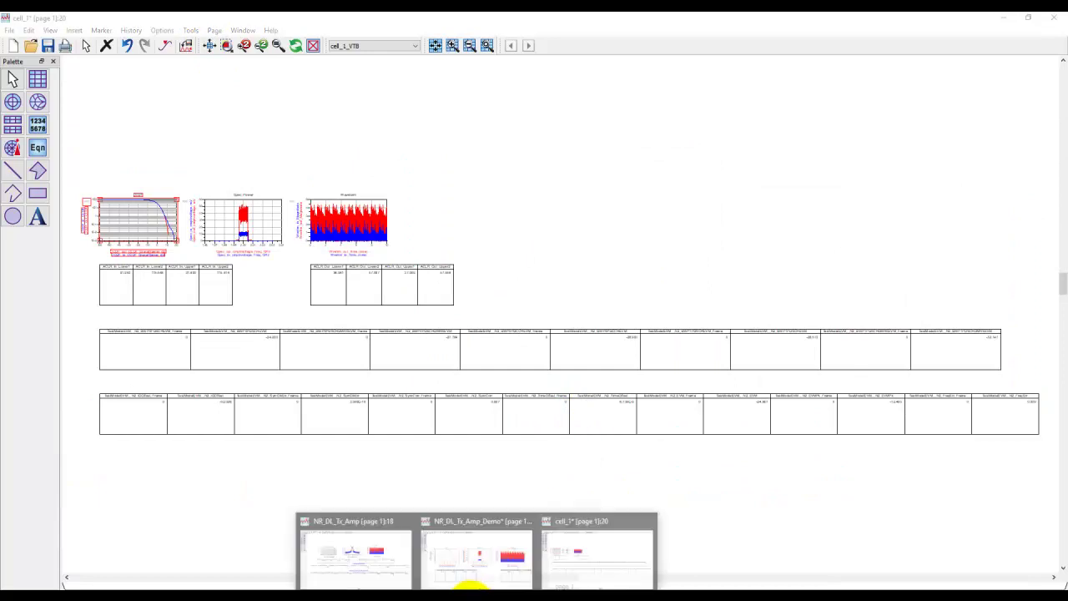
click(392, 580)
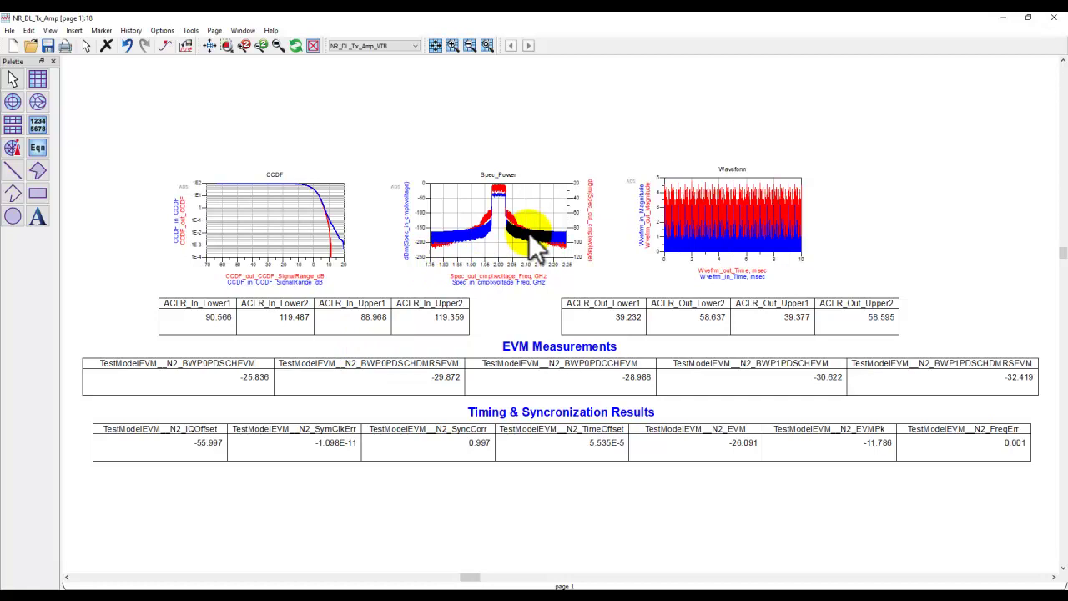
mouse_move(531, 244)
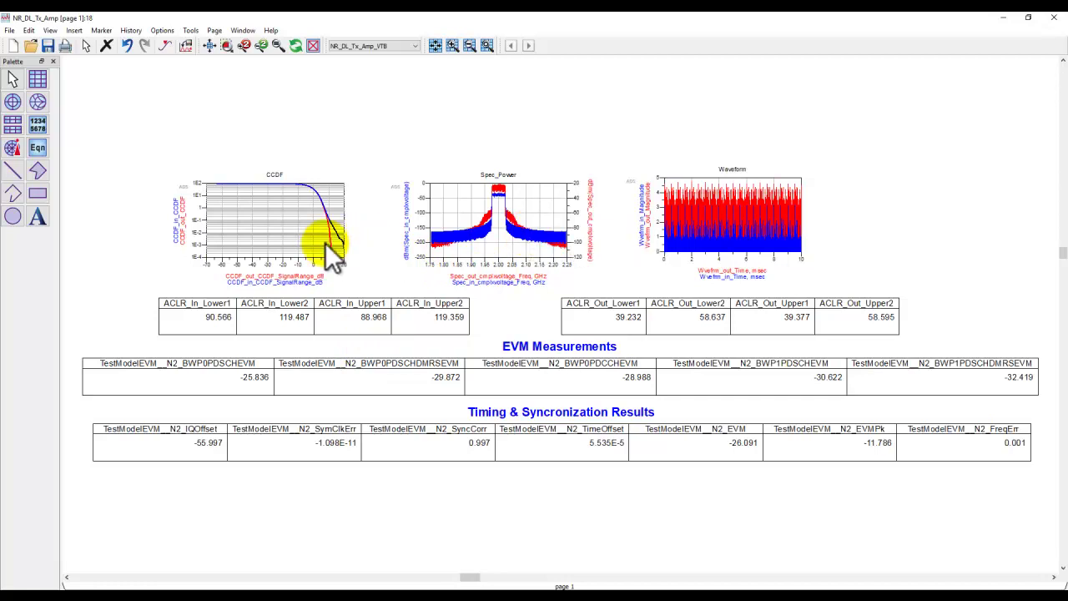
scroll(442, 278, up, 2)
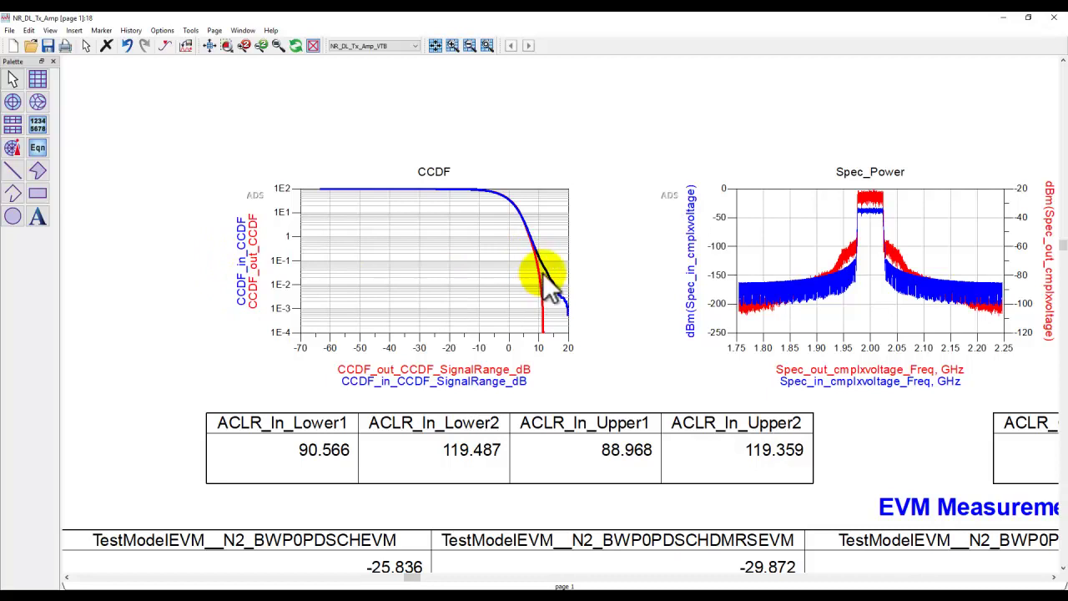
scroll(563, 372, right, 1)
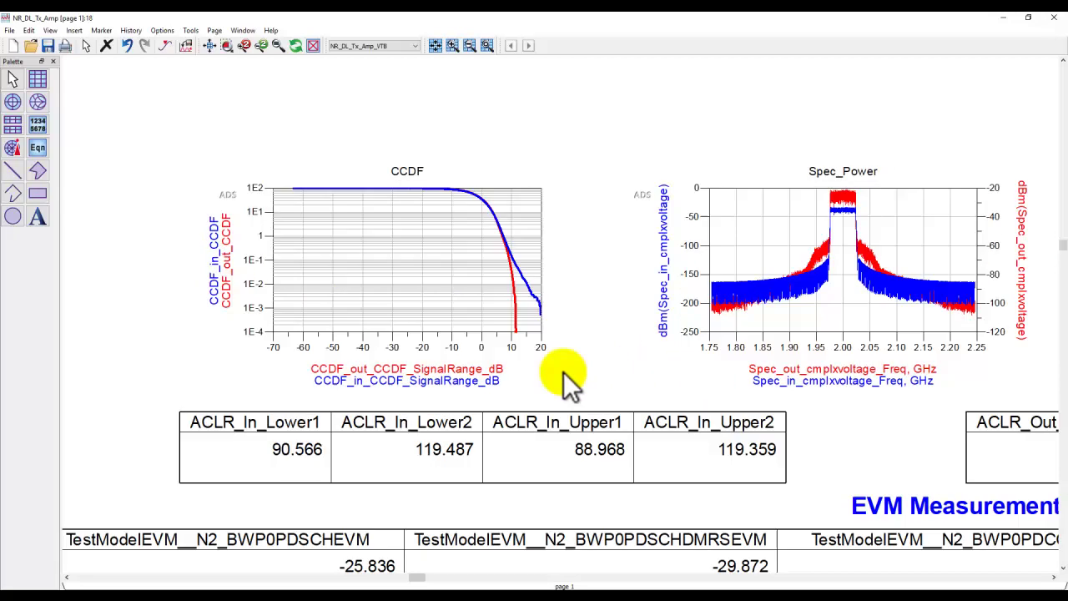
scroll(563, 372, right, 5)
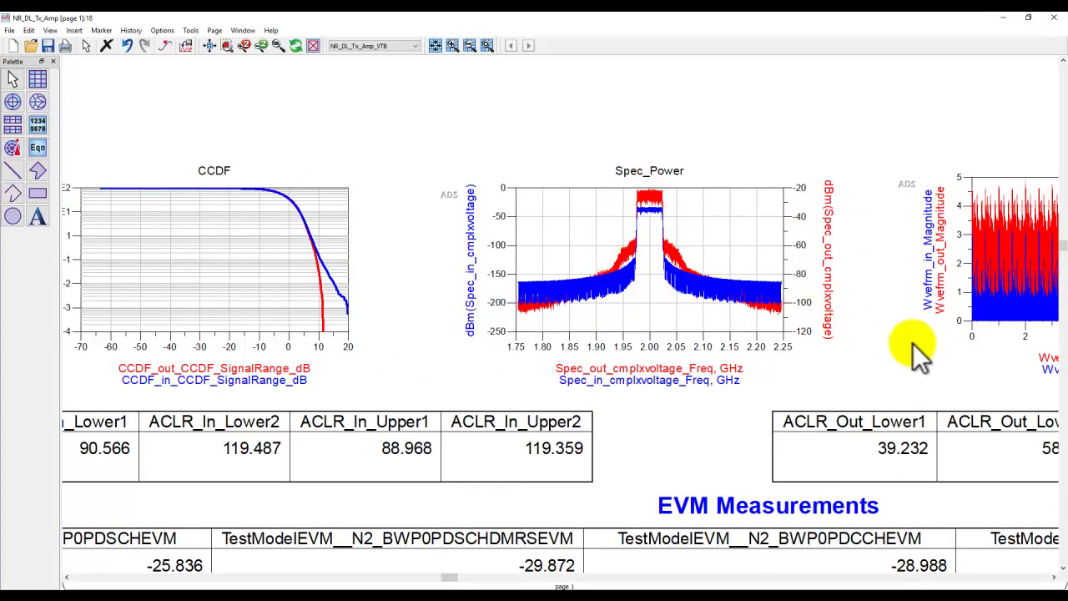
scroll(783, 350, right, 1)
scroll(783, 351, right, 5)
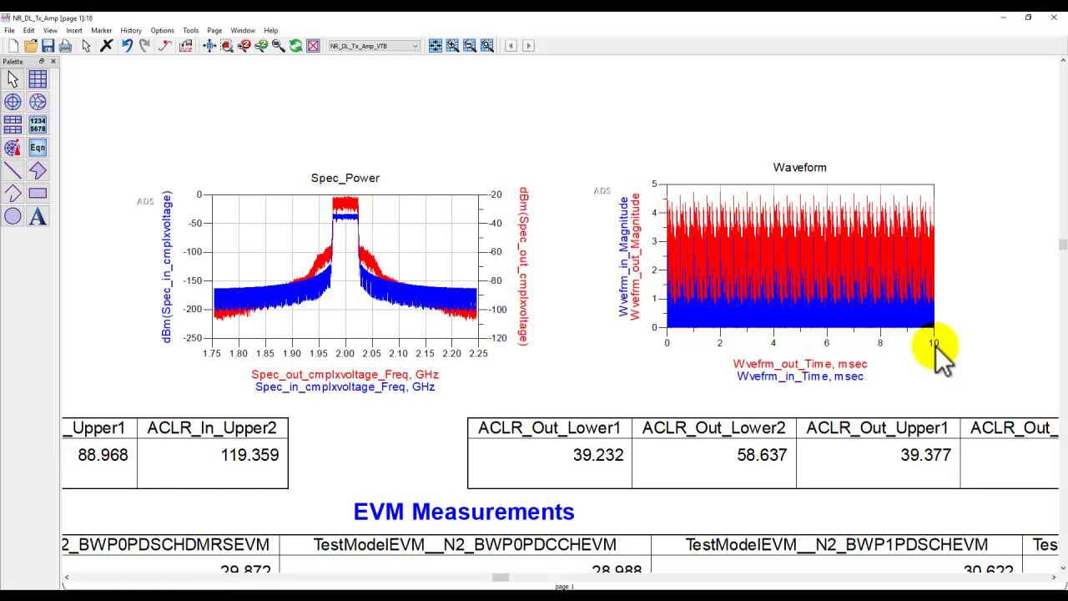
Review the ACLR, EVM and timing tables: output ACLR Lower1 39.232, Upper2 58.595, EVM -26.091.
scroll(543, 370, down, 3)
scroll(417, 410, left, 2)
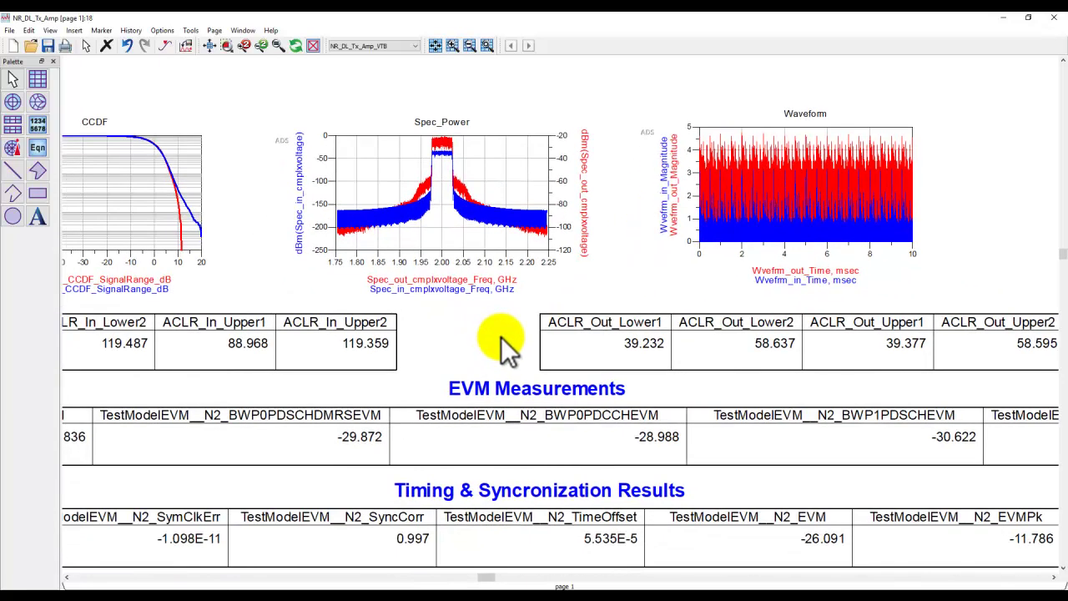
scroll(505, 343, down, 1)
scroll(505, 343, left, 1)
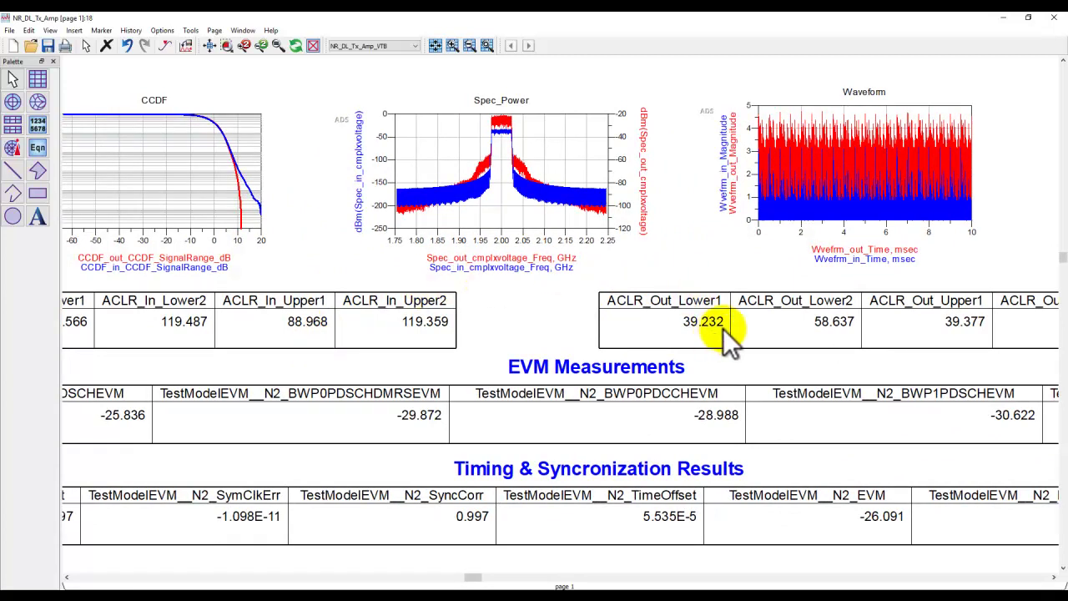
scroll(723, 328, right, 2)
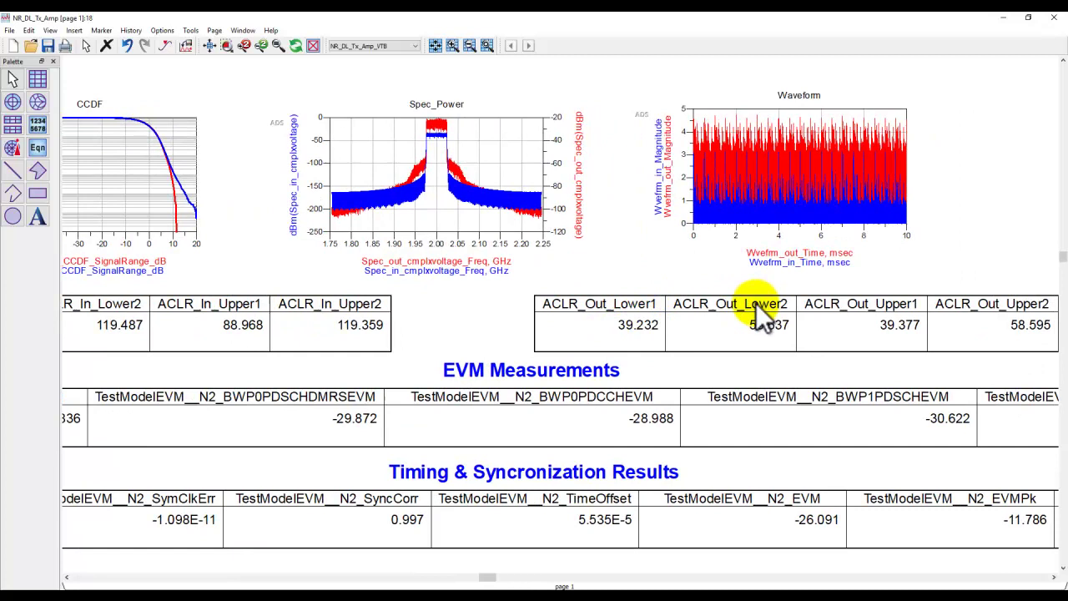
scroll(600, 296, down, 3)
scroll(599, 296, left, 2)
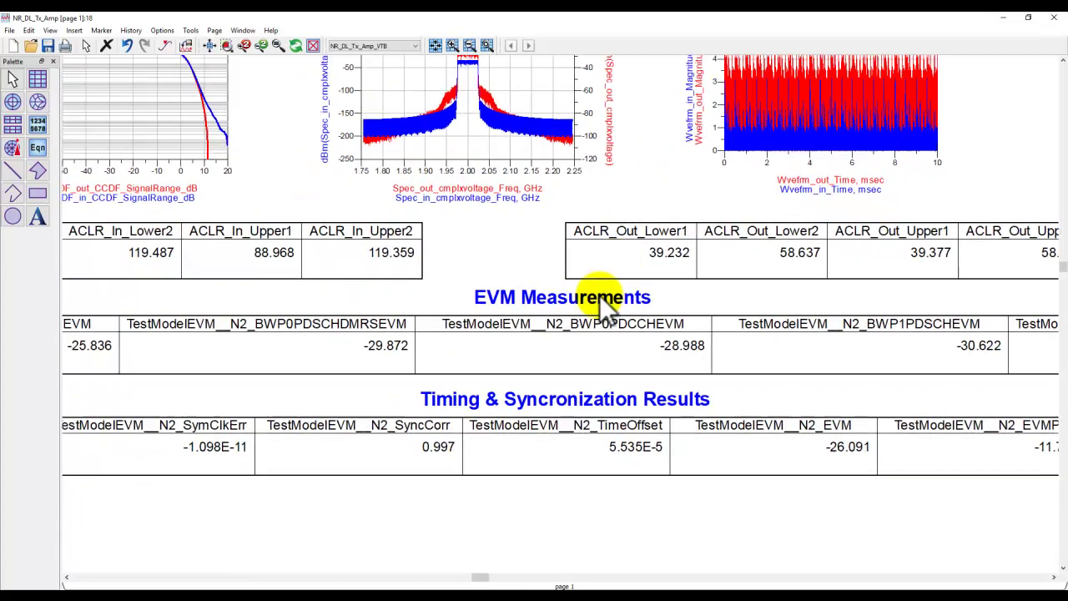
scroll(599, 305, down, 1)
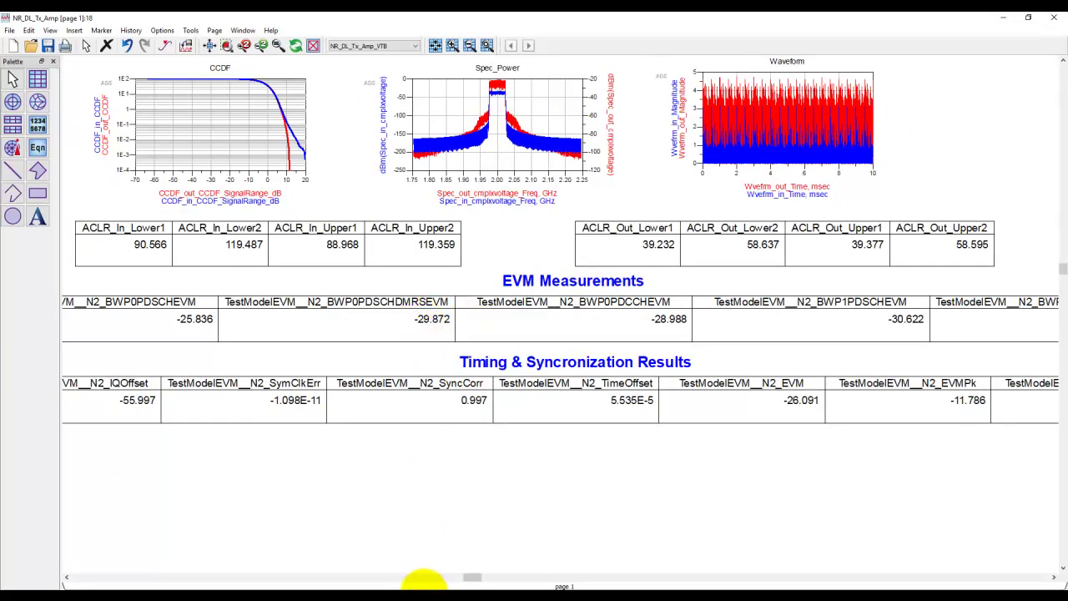
click(352, 568)
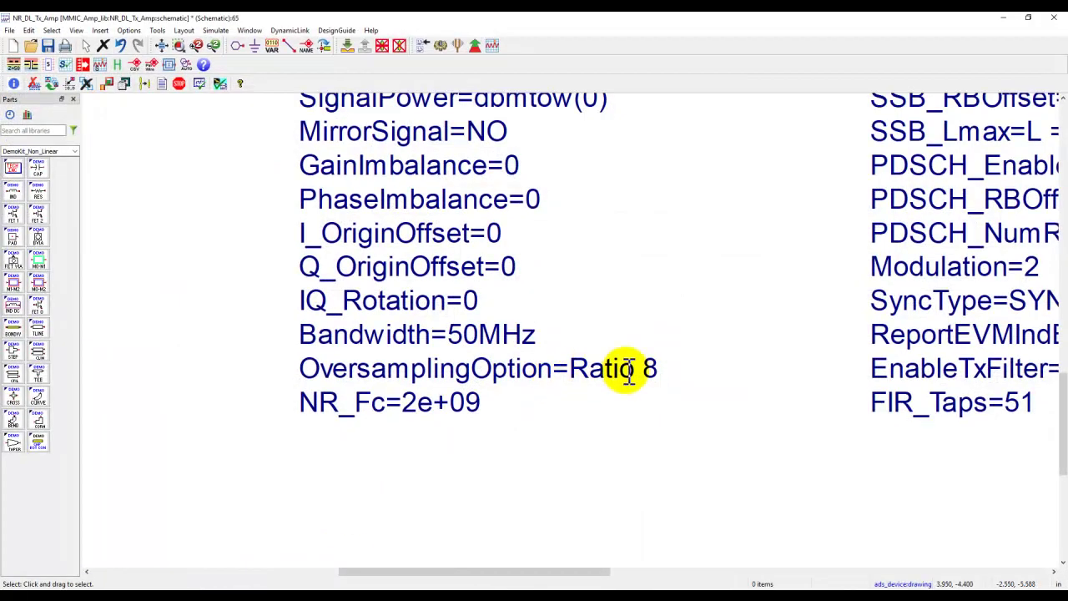
drag(691, 351, 596, 370)
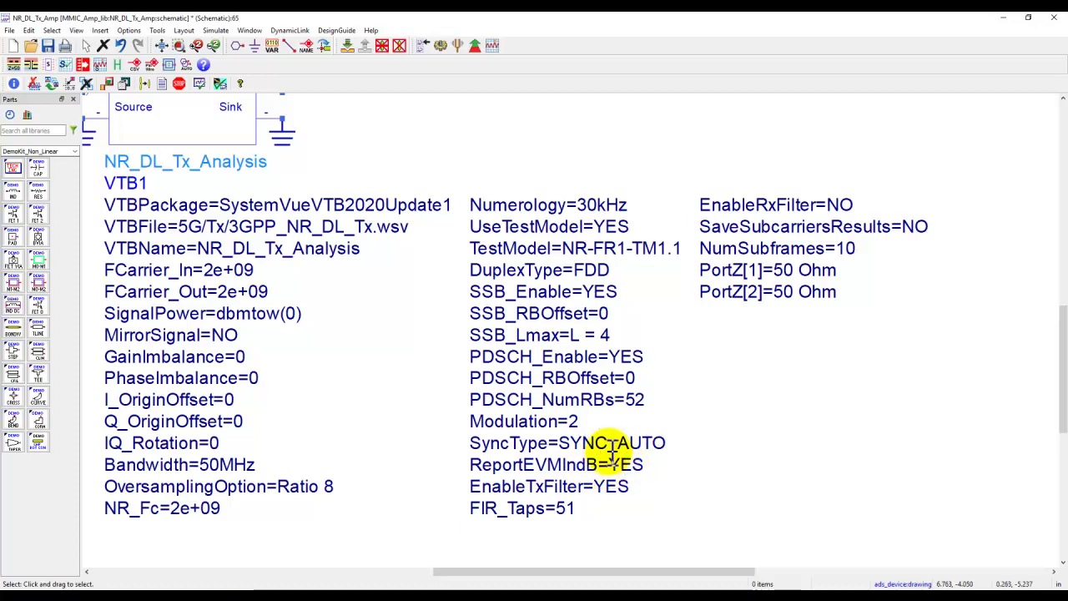
mouse_move(451, 584)
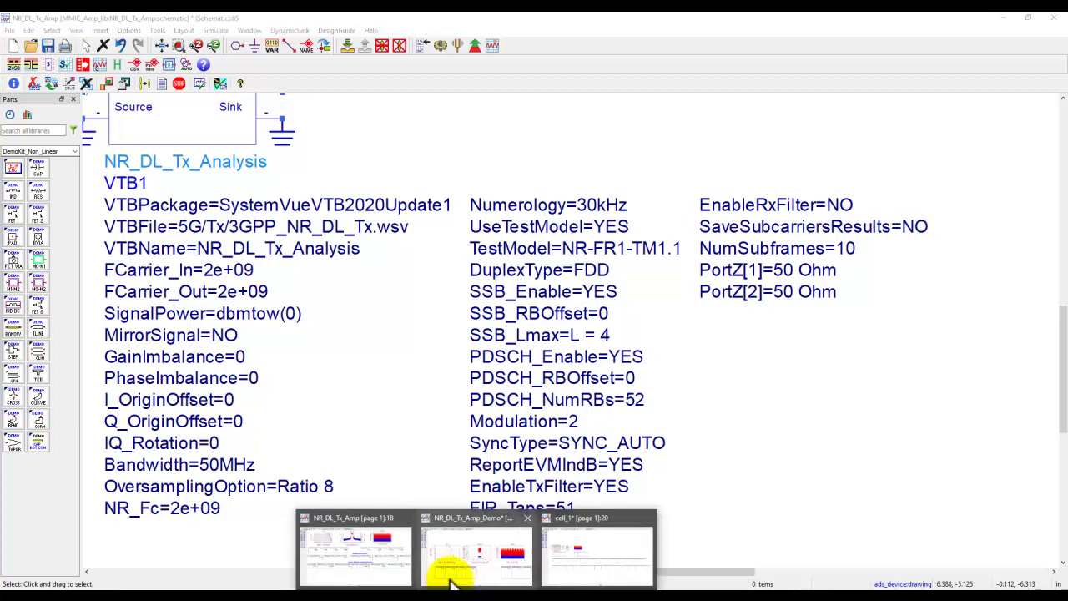
Switch back to the NR_DL_Tx_Amp [page 1] data display and fit the whole page in view.
click(354, 561)
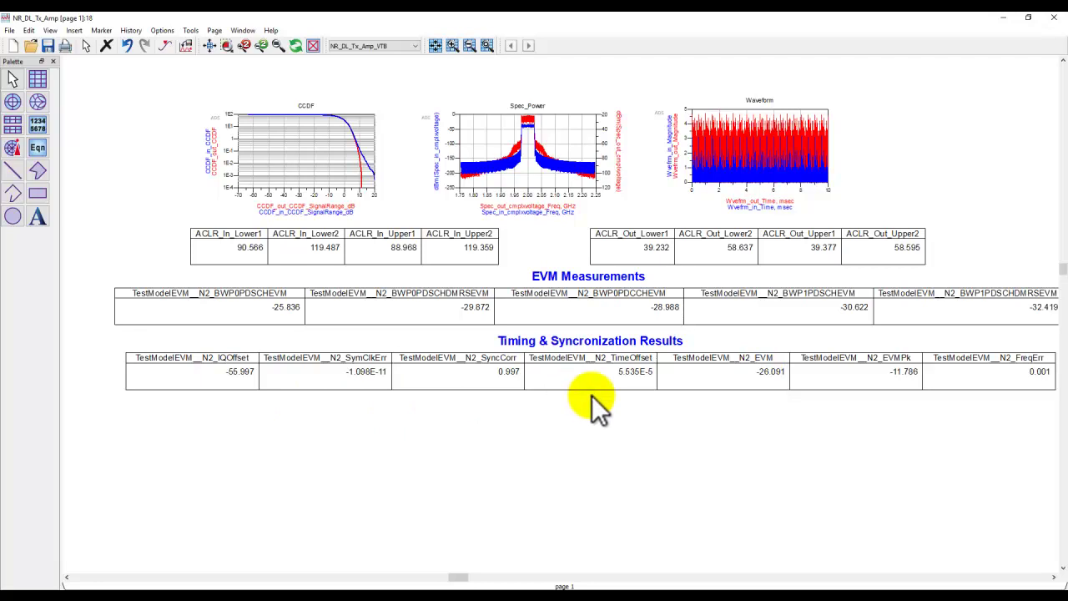
click(208, 45)
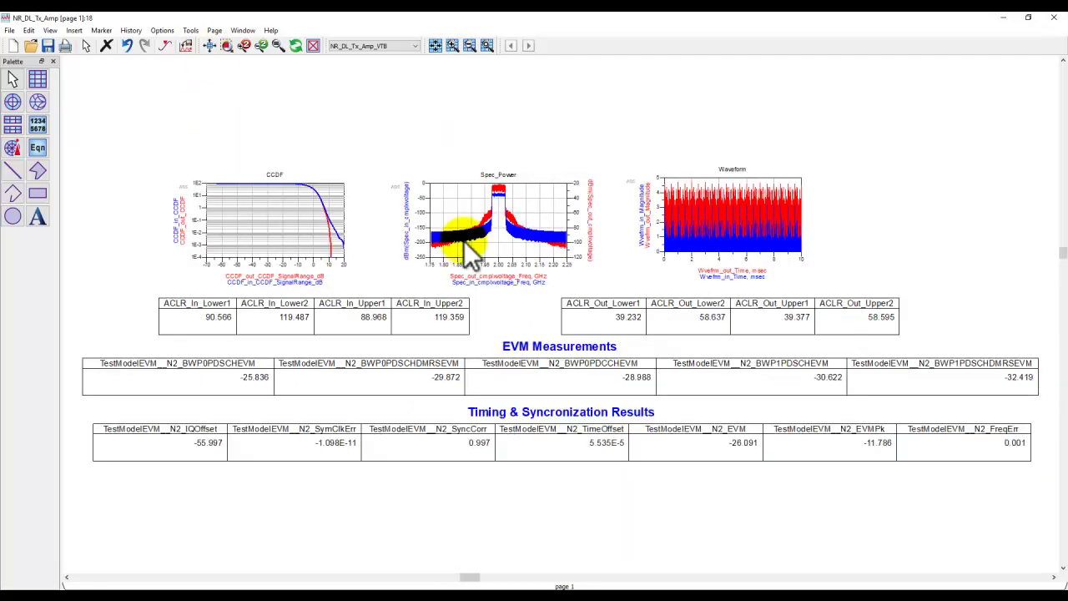